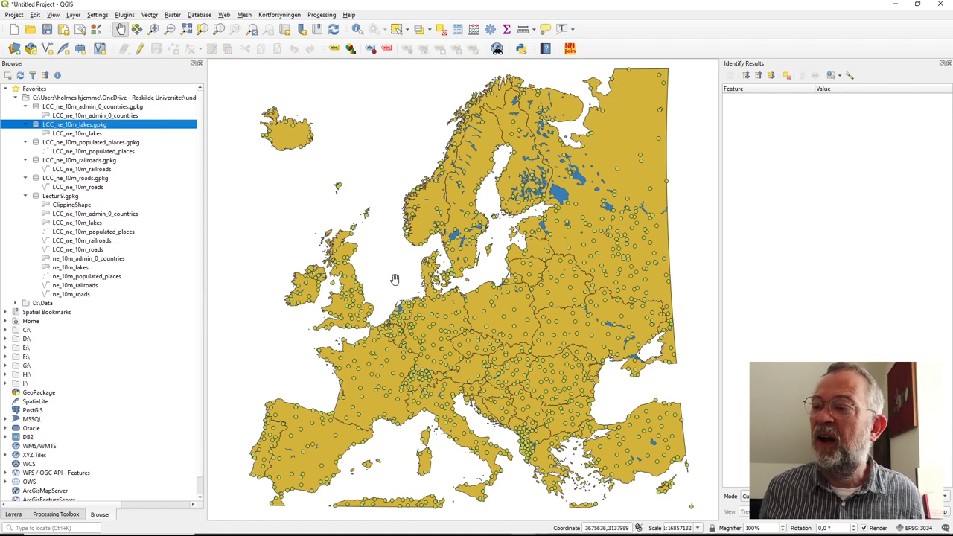
- Filter the ne_10m_populated_places layer with "ADM0CAP" = 1 and style it with the dot red marker
{"action": "left_click", "coordinate": [13, 514]}
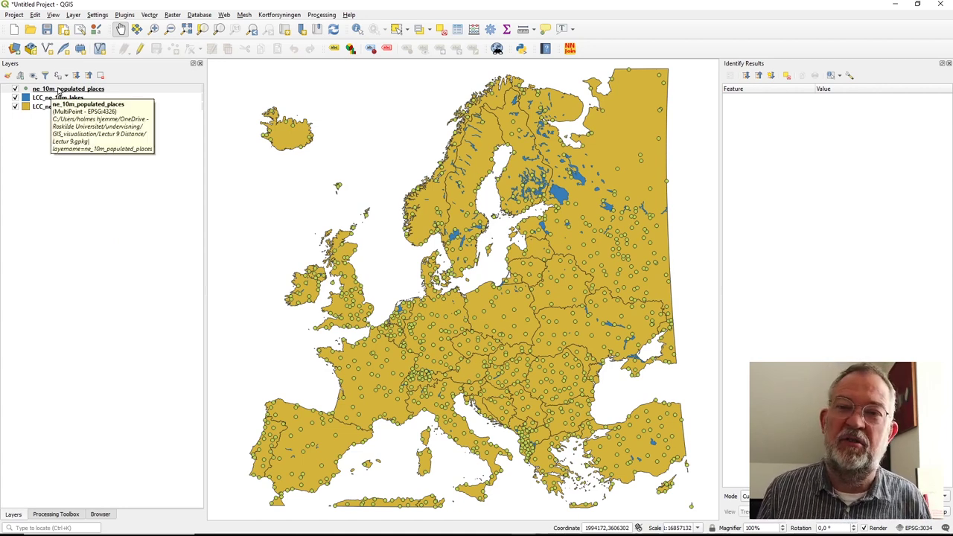
{"action": "right_click", "coordinate": [58, 91]}
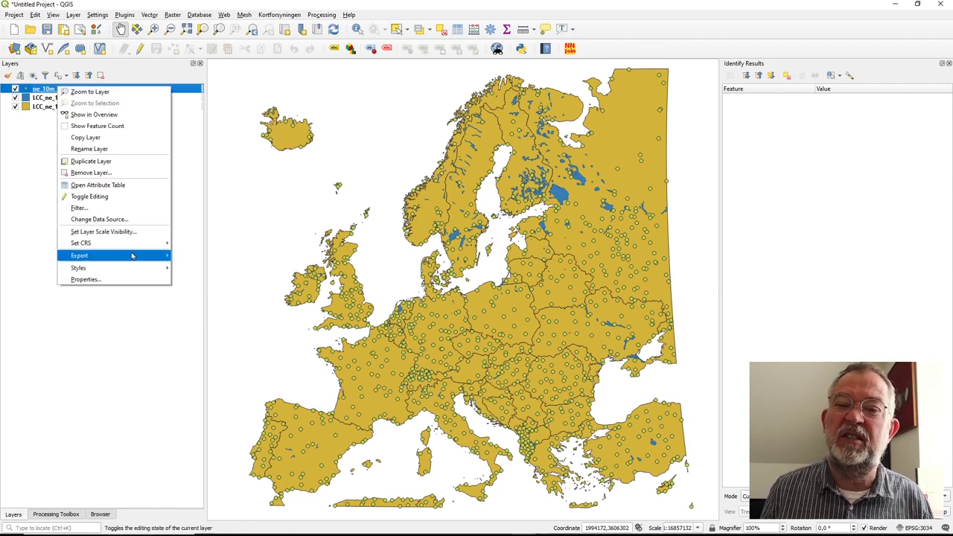
{"action": "left_click", "coordinate": [133, 208]}
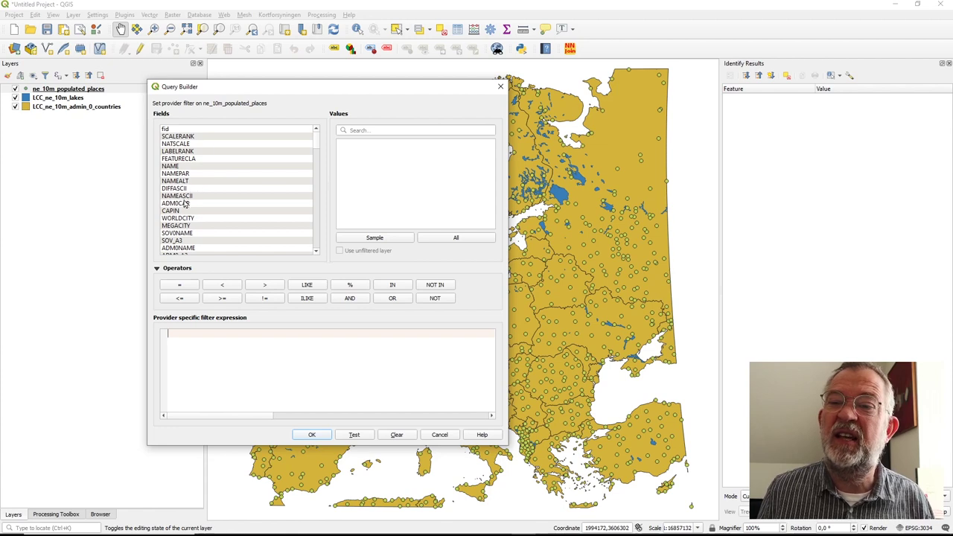
{"action": "left_click", "coordinate": [178, 212]}
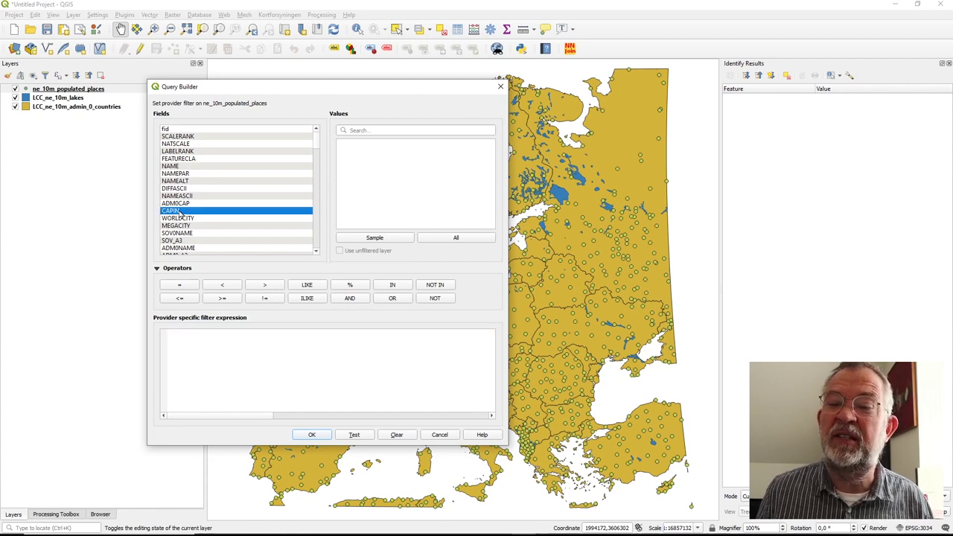
{"action": "double_click", "coordinate": [181, 204]}
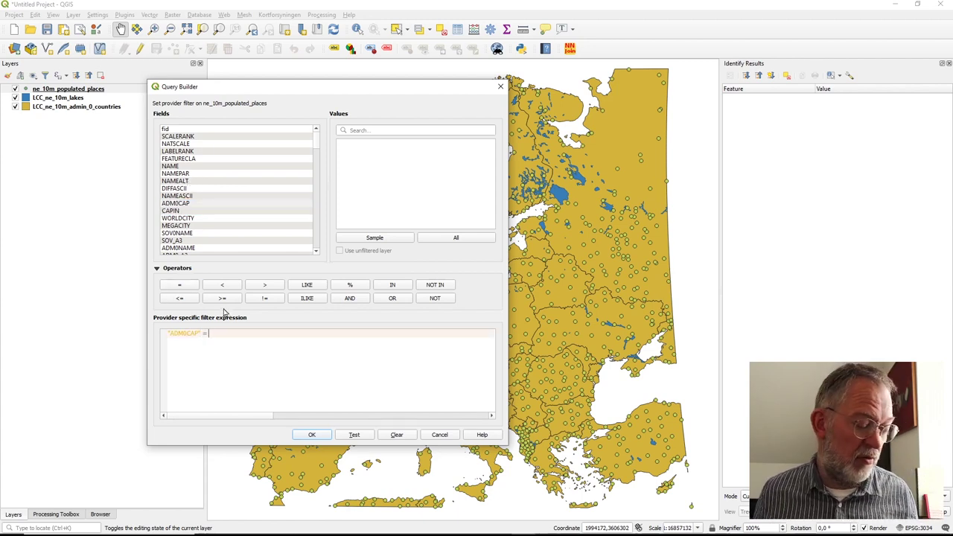
{"action": "type", "text": "1"}
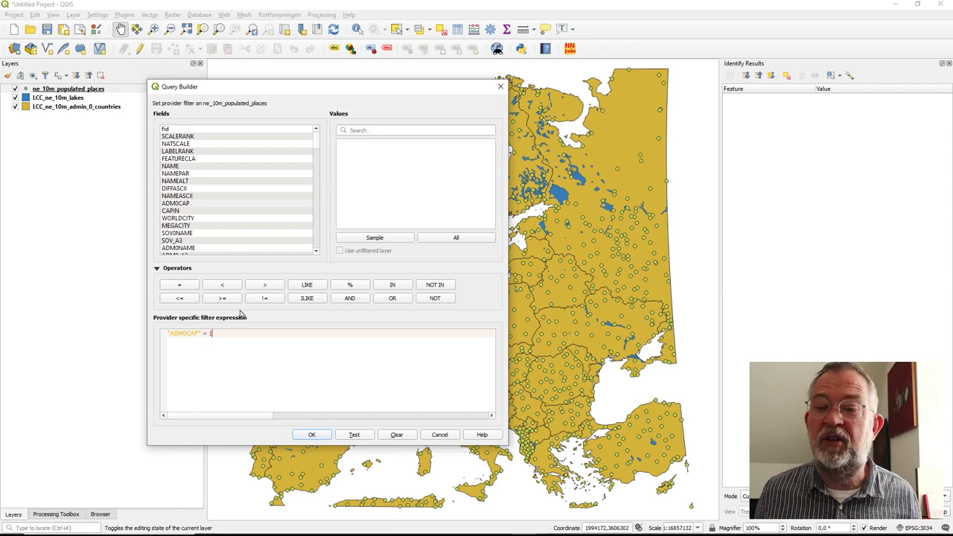
{"action": "left_click", "coordinate": [313, 434]}
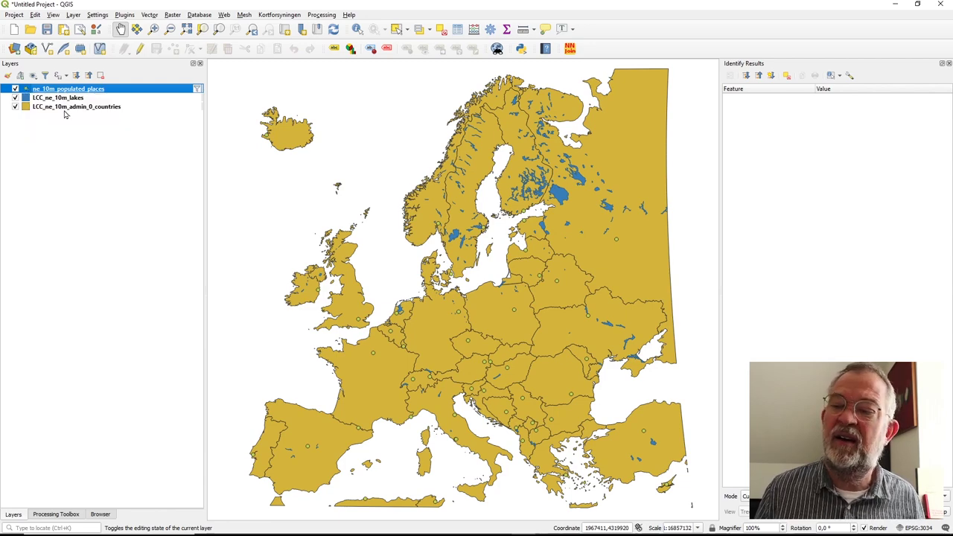
{"action": "left_click", "coordinate": [487, 288]}
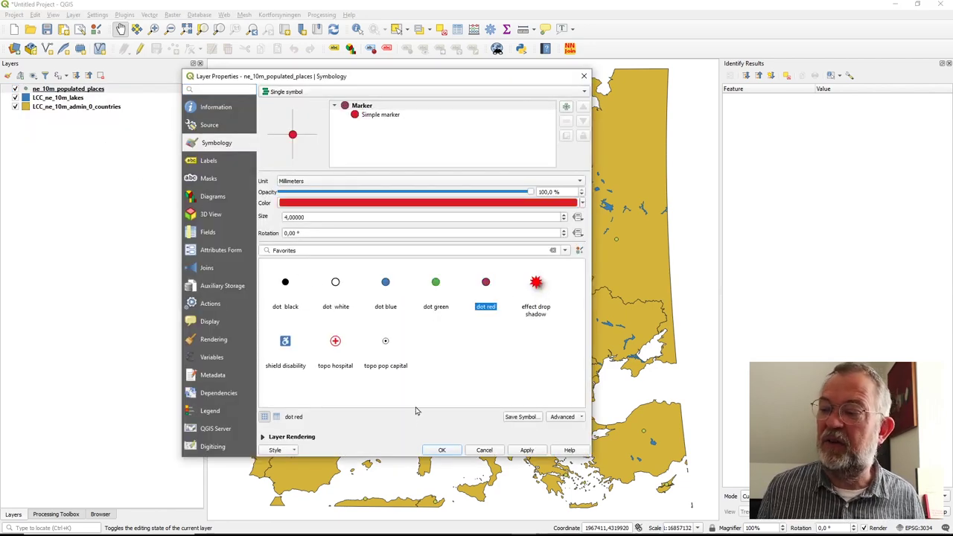
{"action": "left_click", "coordinate": [442, 450]}
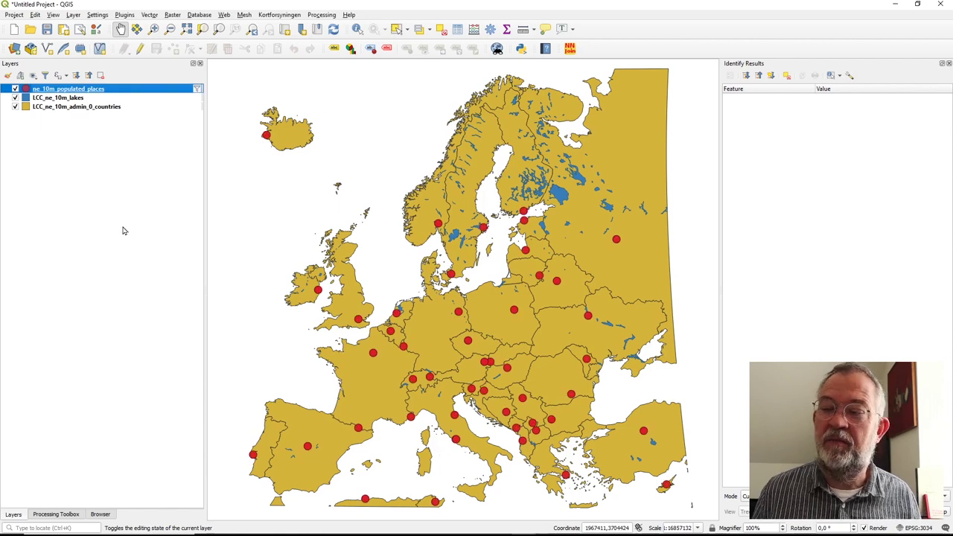
- Duplicate the ne_10m_populated_places layer and make the copy visible
{"action": "right_click", "coordinate": [50, 90]}
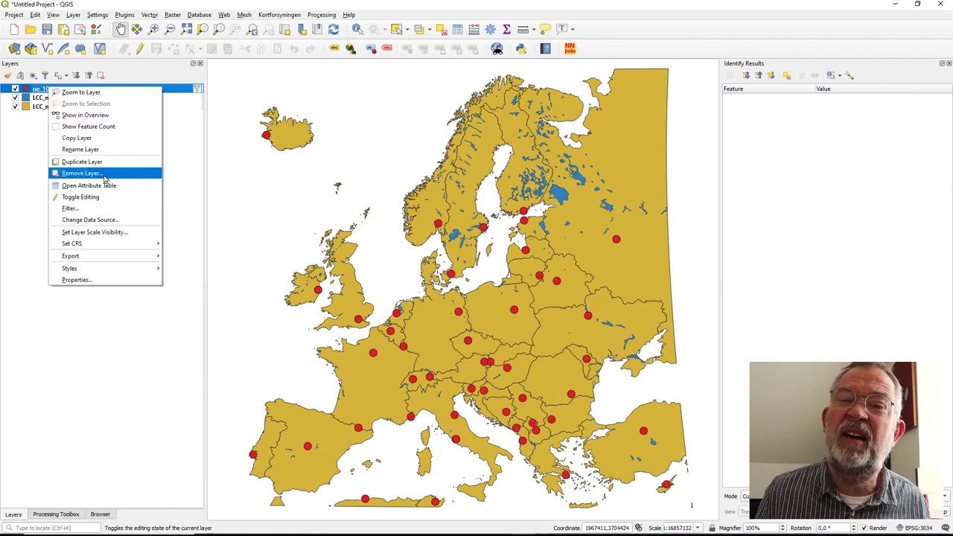
{"action": "left_click", "coordinate": [82, 162]}
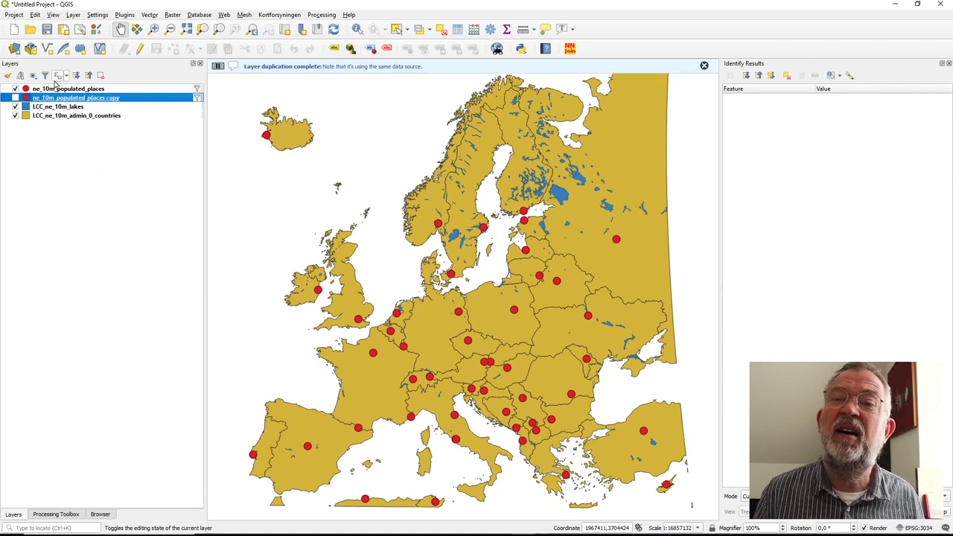
{"action": "left_click", "coordinate": [15, 98]}
- Style the populated places copy with the topo pop capital marker and change its filter to "ADM0CAP" = 0
{"action": "double_click", "coordinate": [41, 99]}
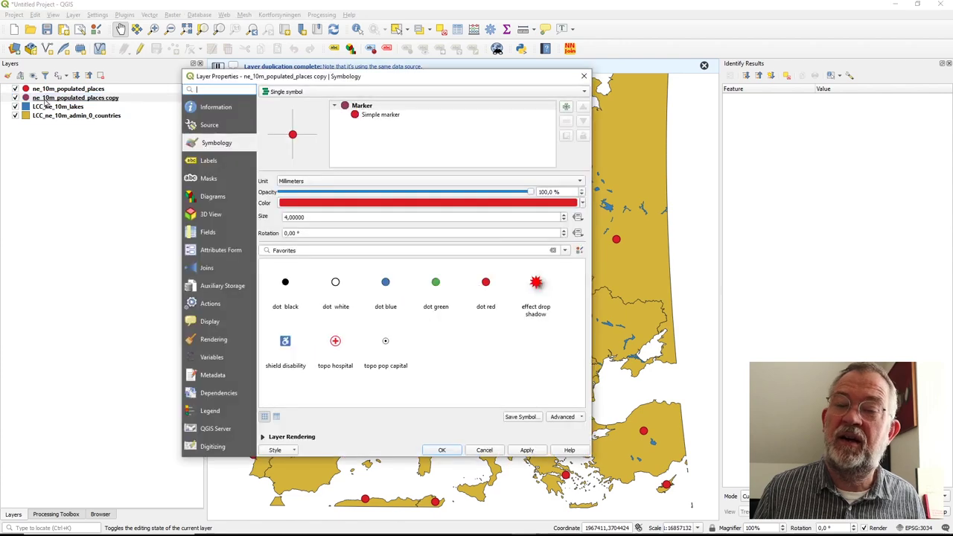
{"action": "left_click", "coordinate": [384, 344]}
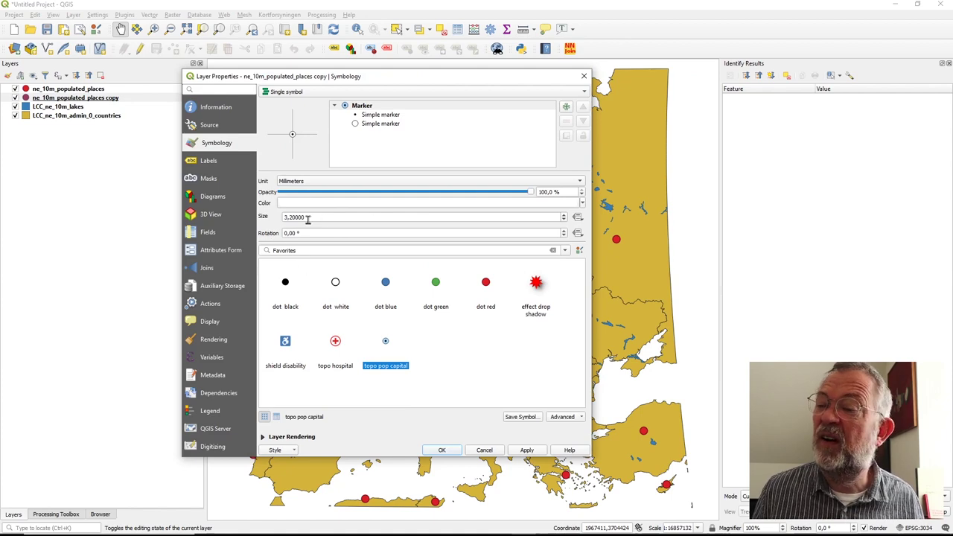
{"action": "left_click", "coordinate": [447, 451]}
{"action": "left_click", "coordinate": [195, 99]}
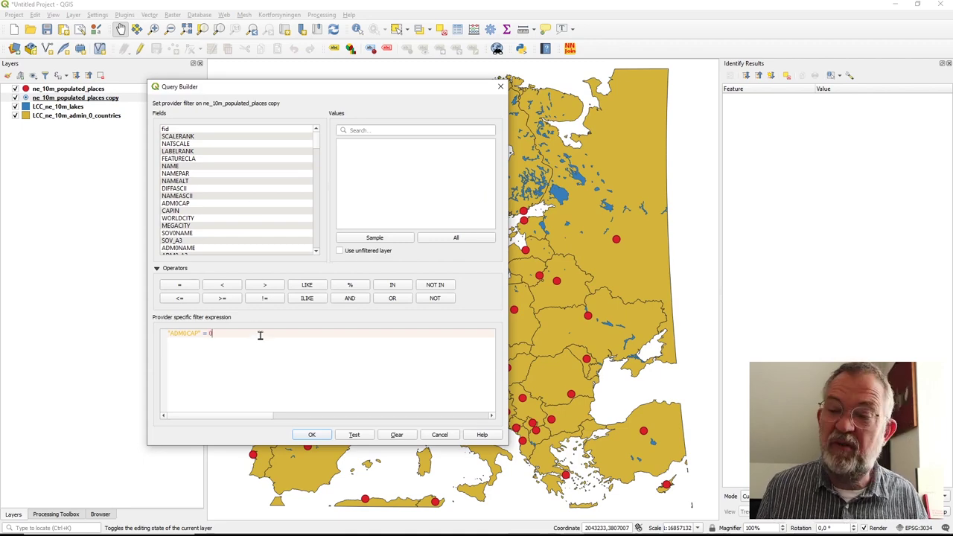
{"action": "left_click", "coordinate": [312, 435]}
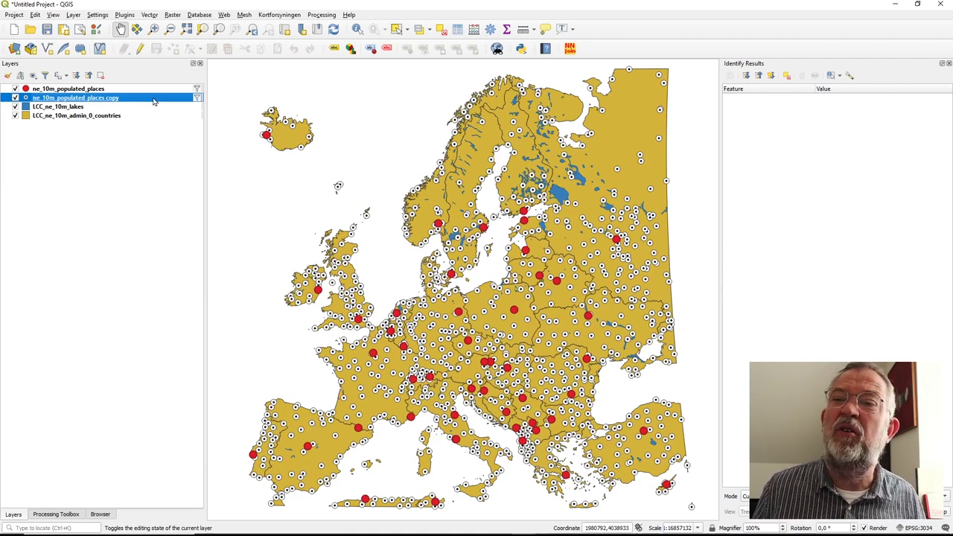
- Rename the original ne_10m_populated_places layer to Capital
{"action": "left_click", "coordinate": [60, 89]}
{"action": "right_click", "coordinate": [76, 92]}
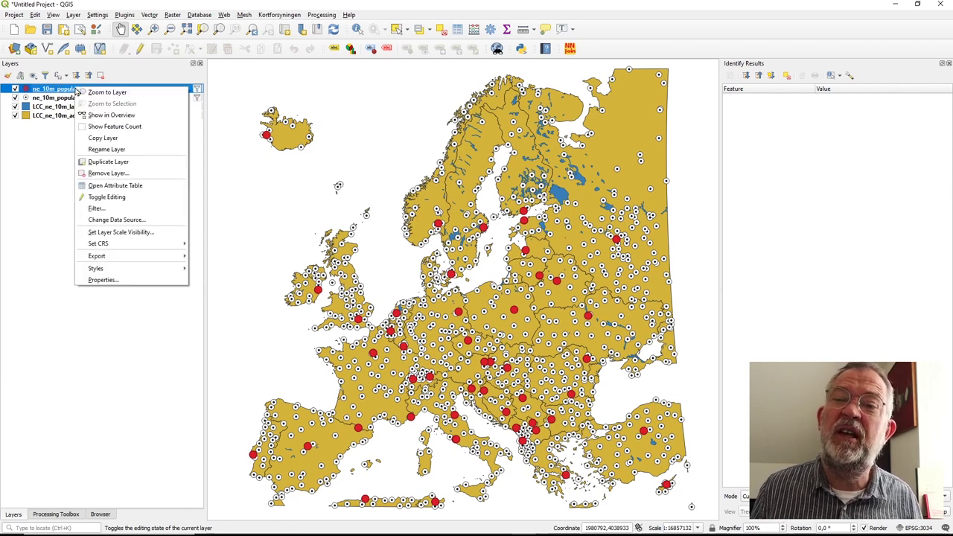
{"action": "left_click", "coordinate": [125, 148]}
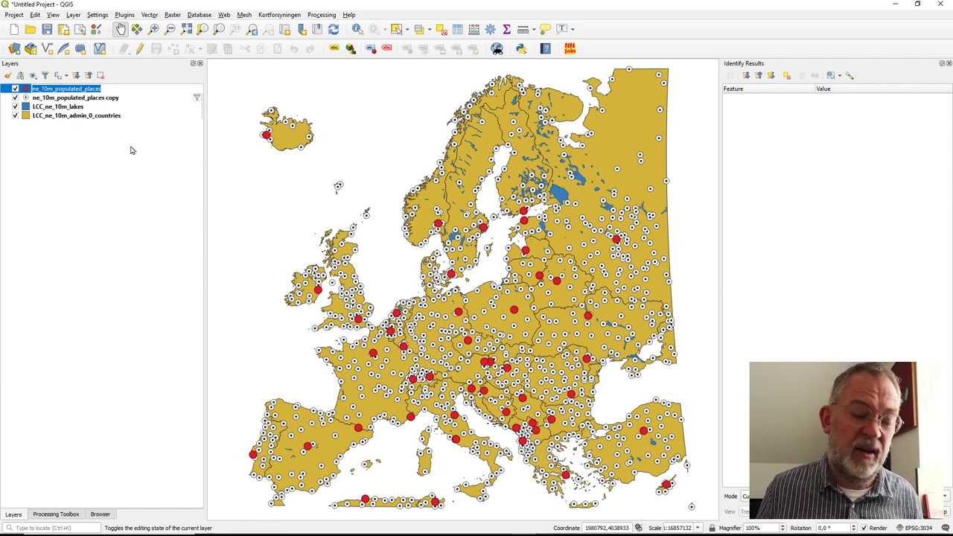
{"action": "type", "text": "Capit"}
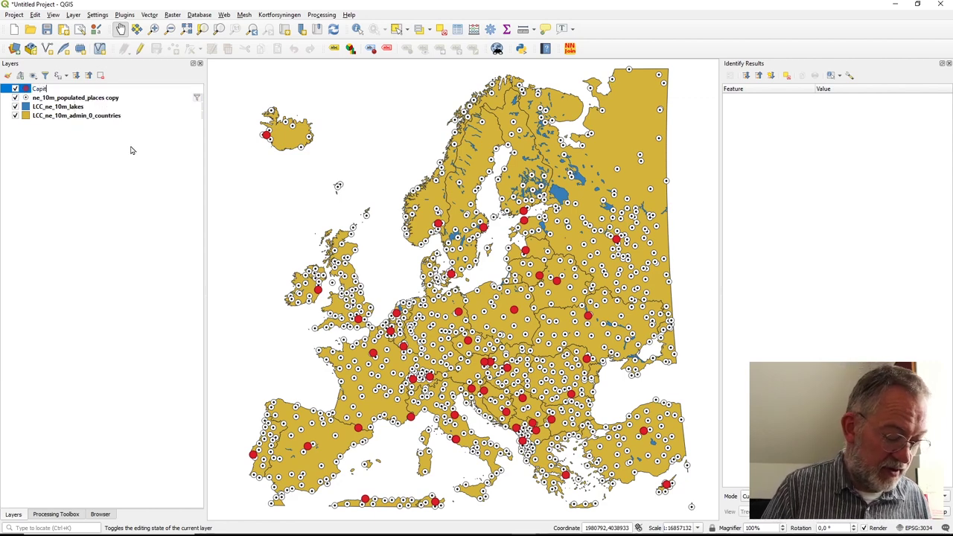
{"action": "type", "text": "al"}
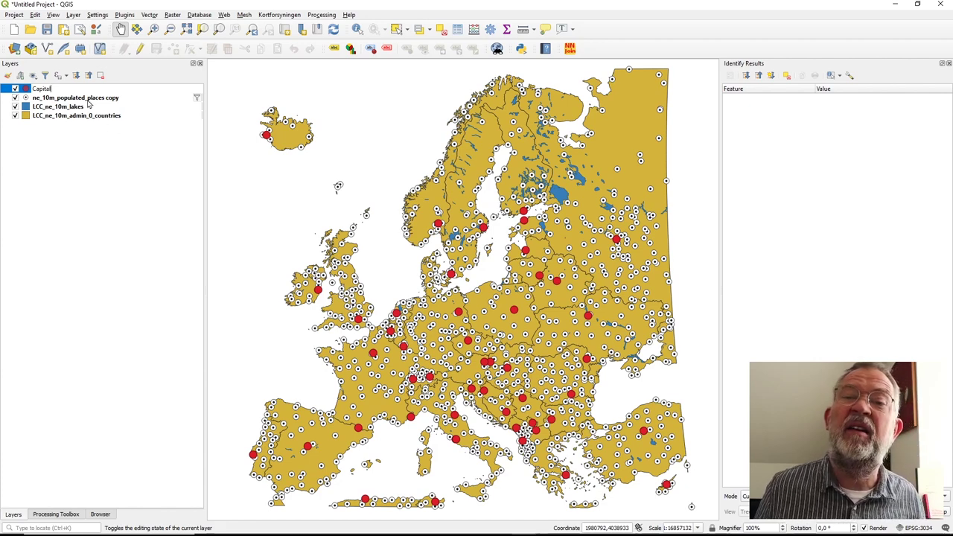
- Rename the ne_10m_populated_places copy layer to Non Capital
{"action": "left_click", "coordinate": [93, 101]}
{"action": "right_click", "coordinate": [95, 102]}
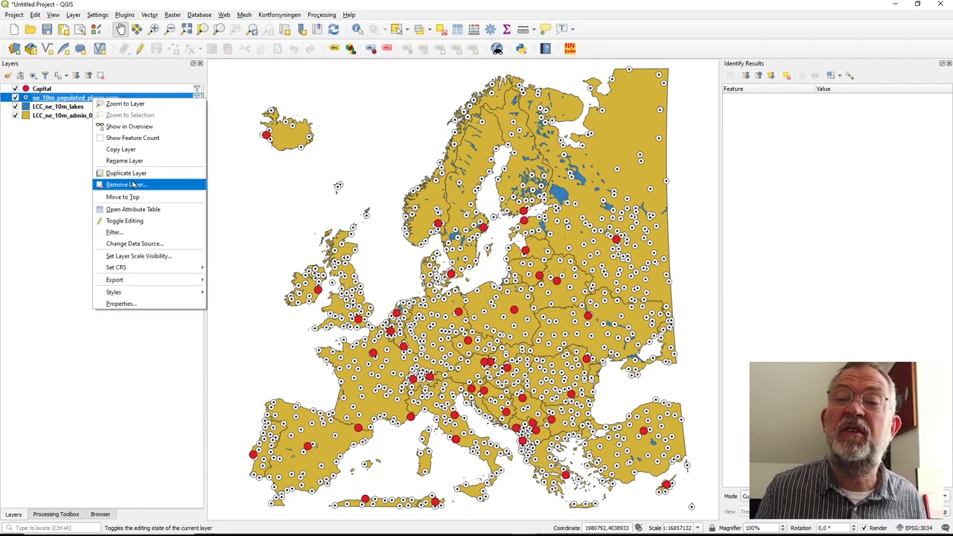
{"action": "left_click", "coordinate": [137, 164]}
{"action": "type", "text": "Non Capital"}
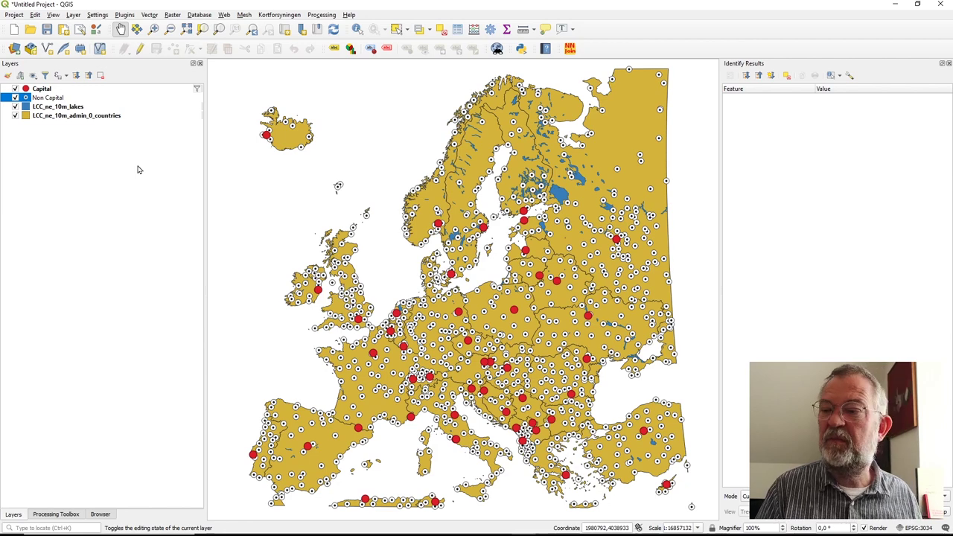
{"action": "key", "text": "Return"}
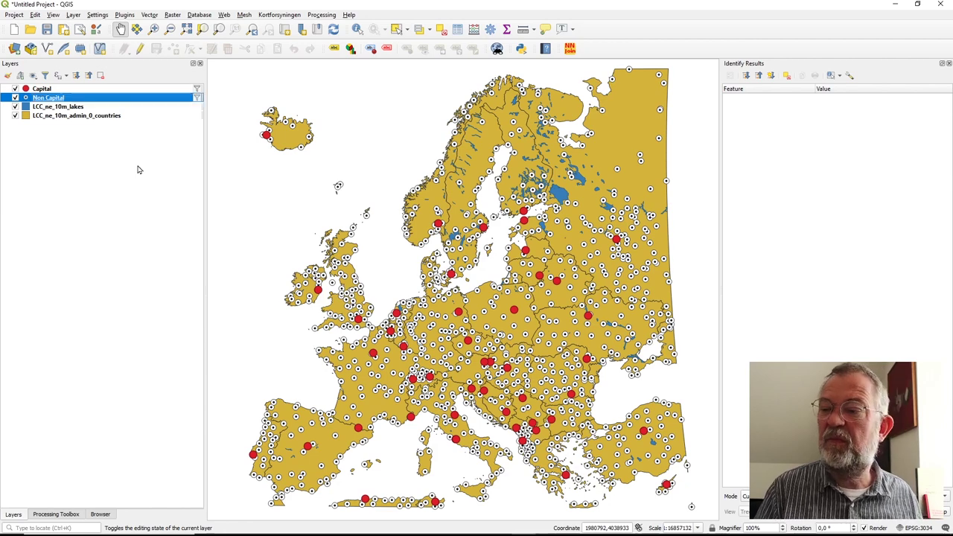
- Reduce the marker size of the Non Capital layer
{"action": "double_click", "coordinate": [43, 101]}
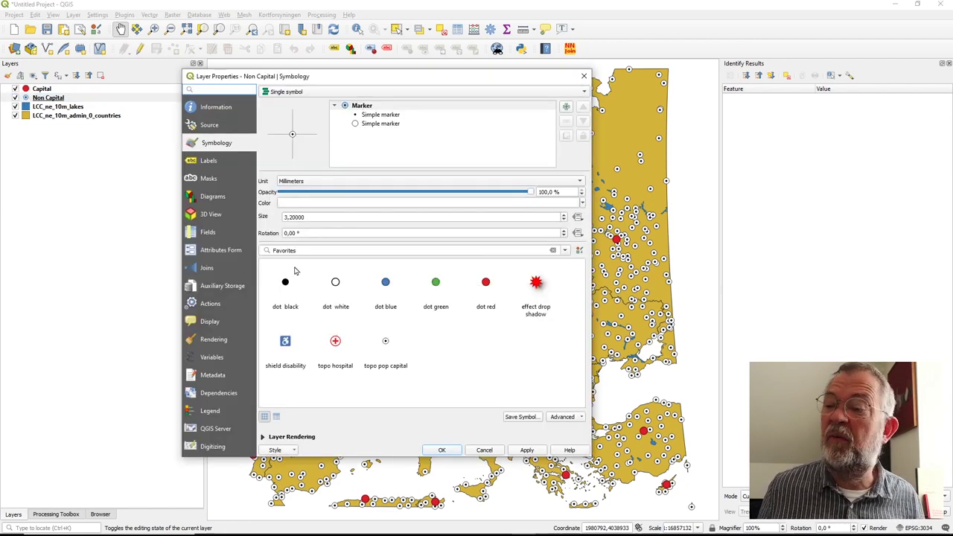
{"action": "left_click", "coordinate": [286, 217]}
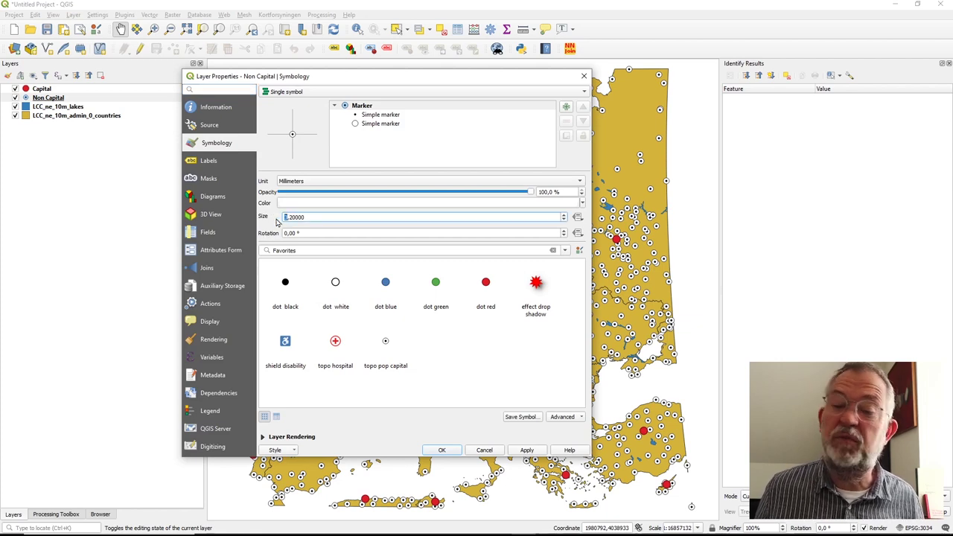
{"action": "key", "text": "ctrl+a"}
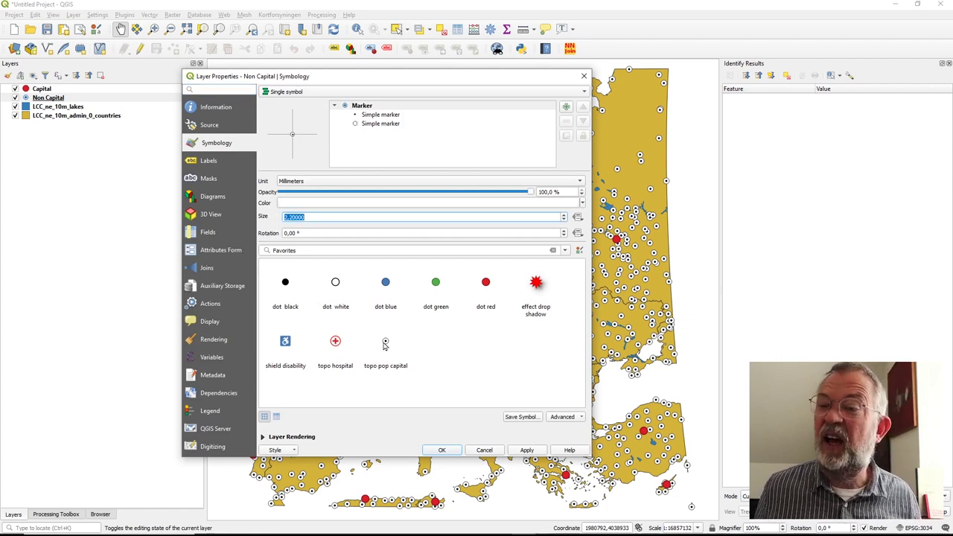
{"action": "left_click", "coordinate": [440, 449]}
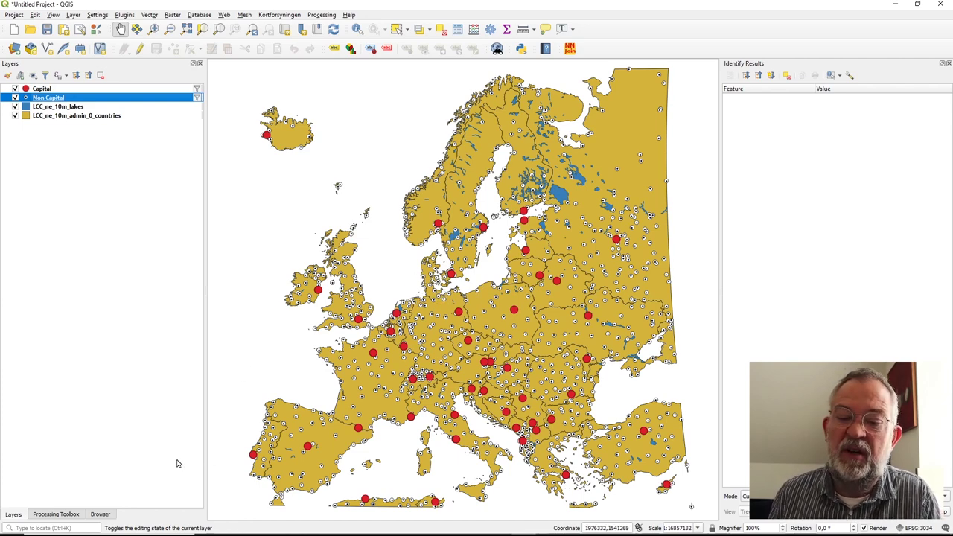
- Open the Distance to nearest hub (points) algorithm and choose Capital as the destination hubs layer
{"action": "left_click", "coordinate": [56, 515]}
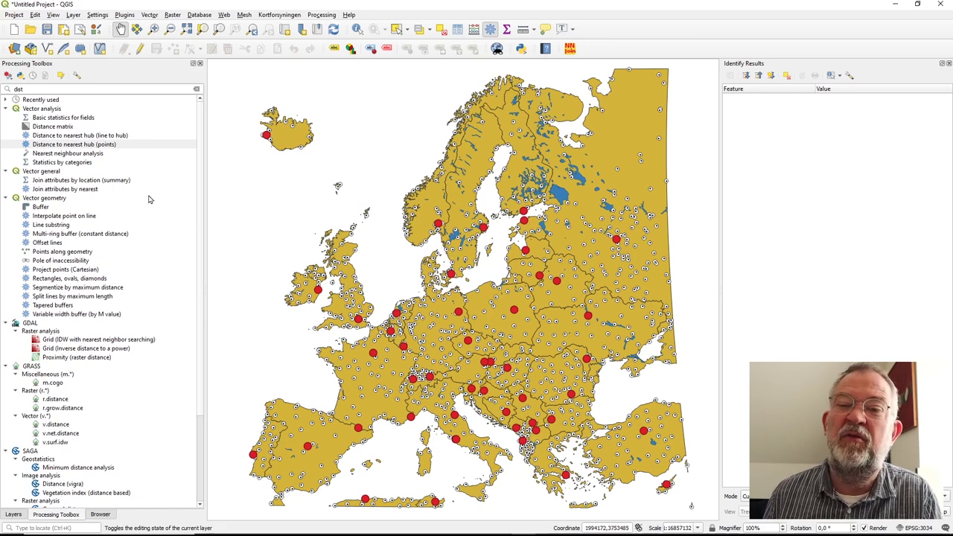
{"action": "left_click", "coordinate": [79, 145]}
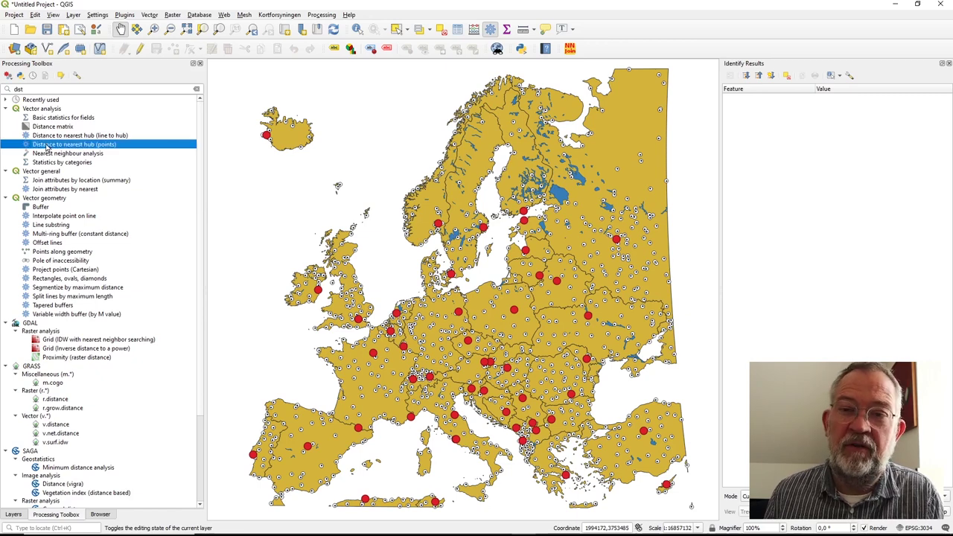
{"action": "double_click", "coordinate": [47, 146]}
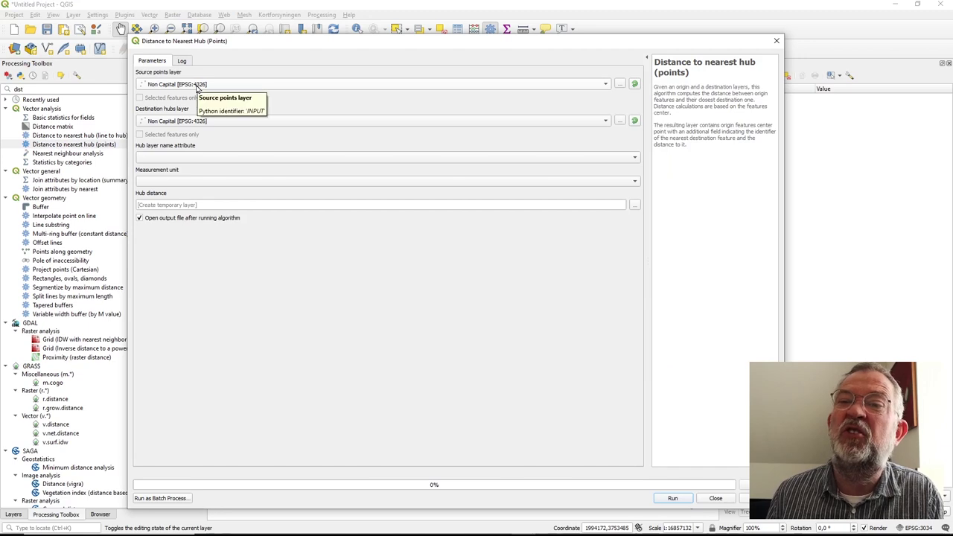
{"action": "left_click", "coordinate": [176, 122]}
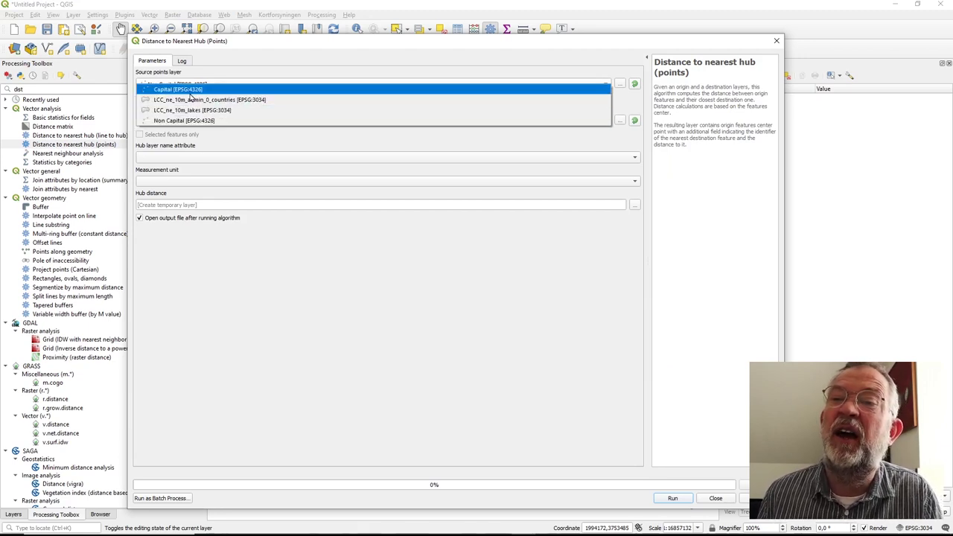
{"action": "left_click", "coordinate": [190, 92]}
- Run the hub distance calculation with NAME as the hub layer name attribute and Kilometers as the measurement unit
{"action": "left_click", "coordinate": [174, 156]}
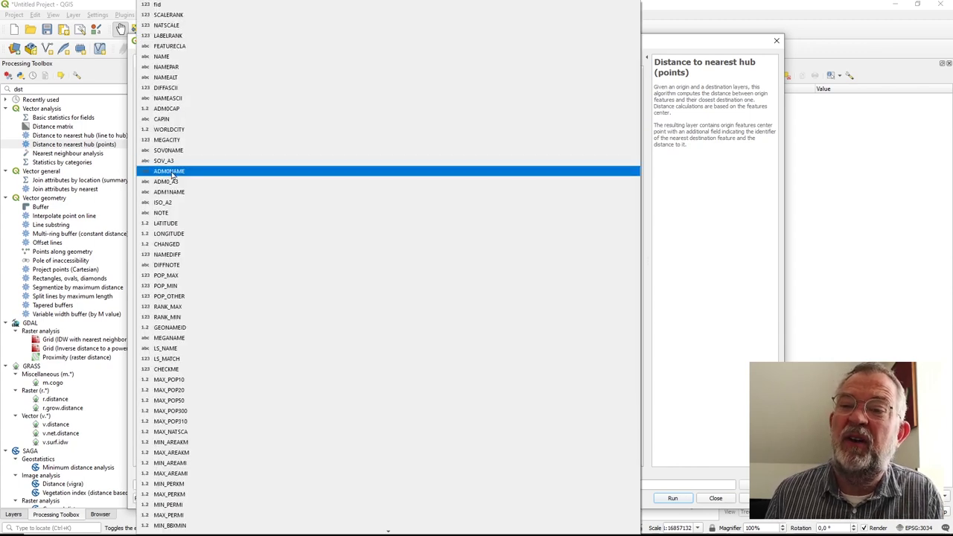
{"action": "left_click", "coordinate": [173, 59]}
{"action": "left_click", "coordinate": [270, 183]}
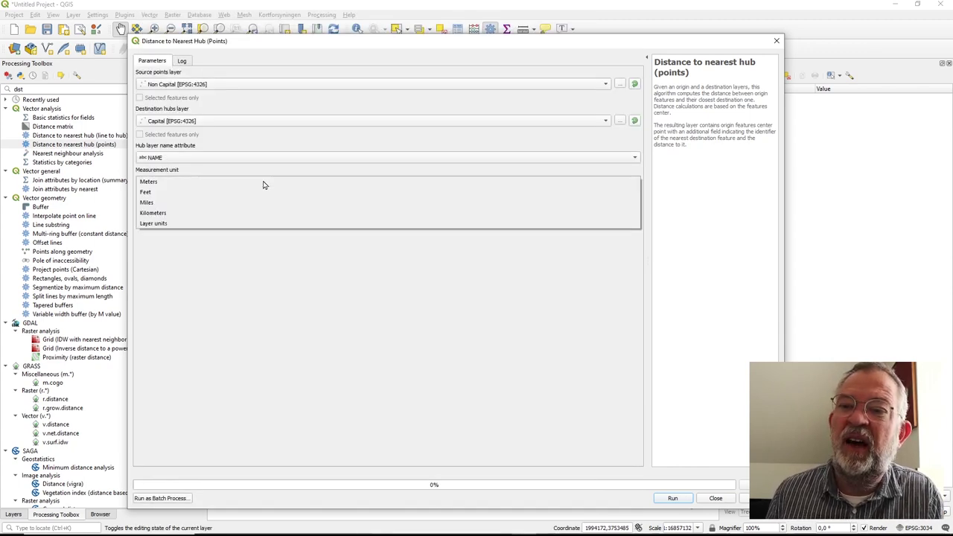
{"action": "left_click", "coordinate": [235, 213]}
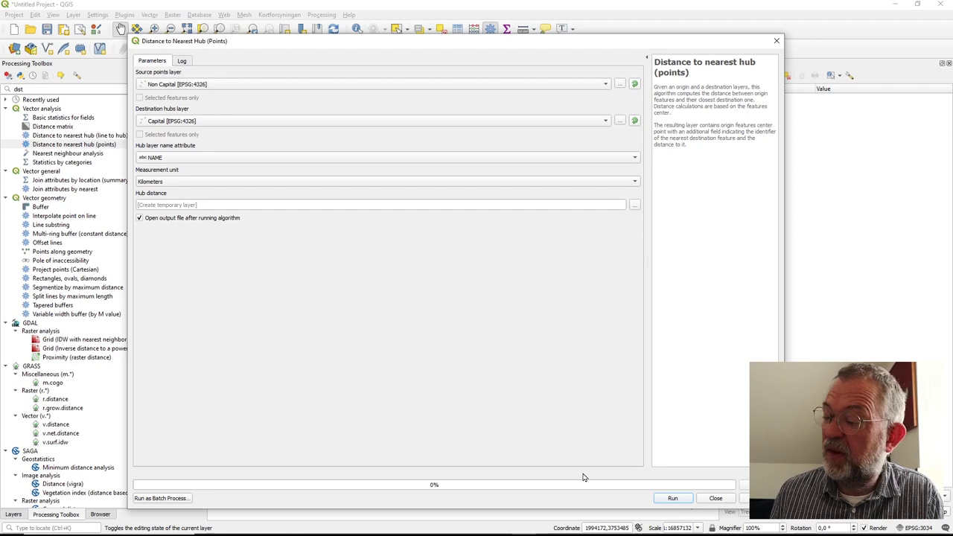
{"action": "left_click", "coordinate": [671, 500]}
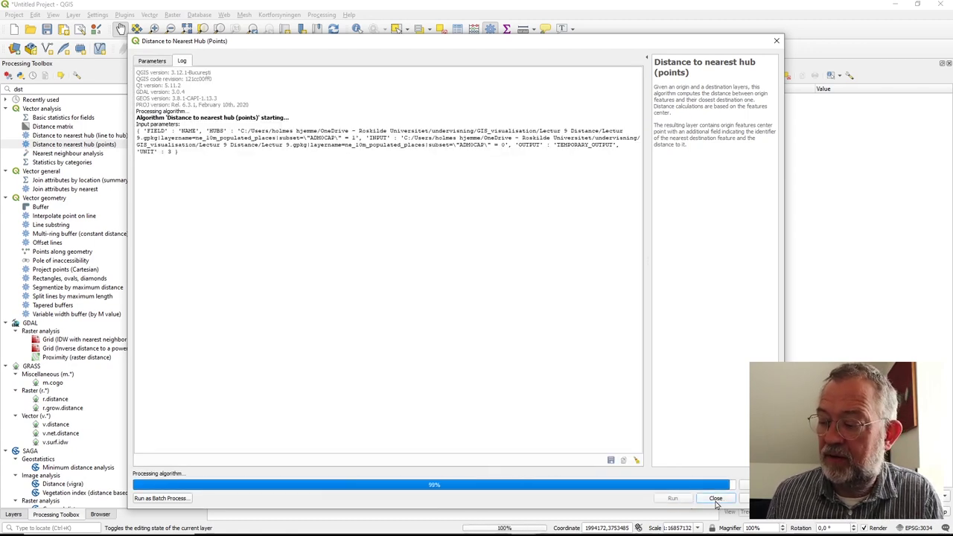
{"action": "left_click", "coordinate": [715, 499]}
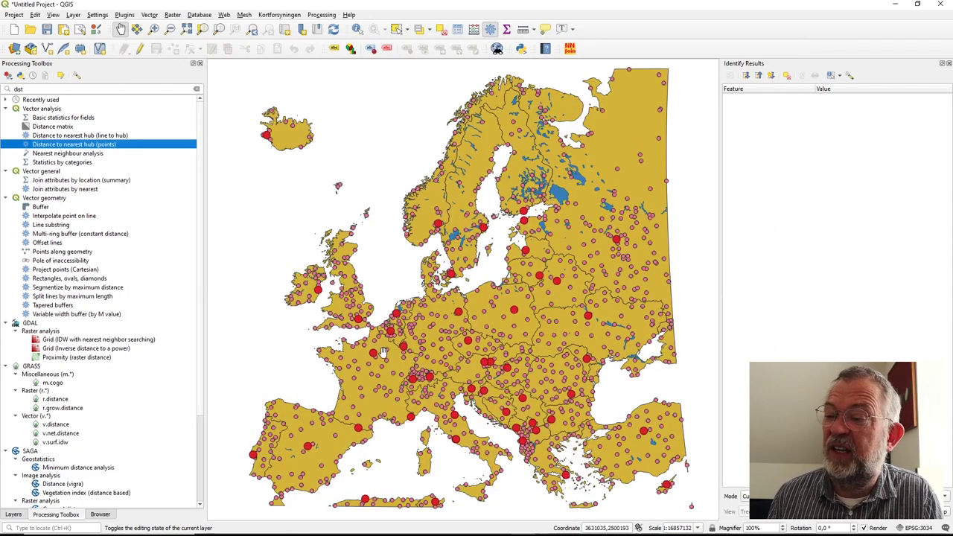
- Open the symbology properties of the Hub distance layer and change its renderer to Categorized
{"action": "left_click", "coordinate": [14, 515]}
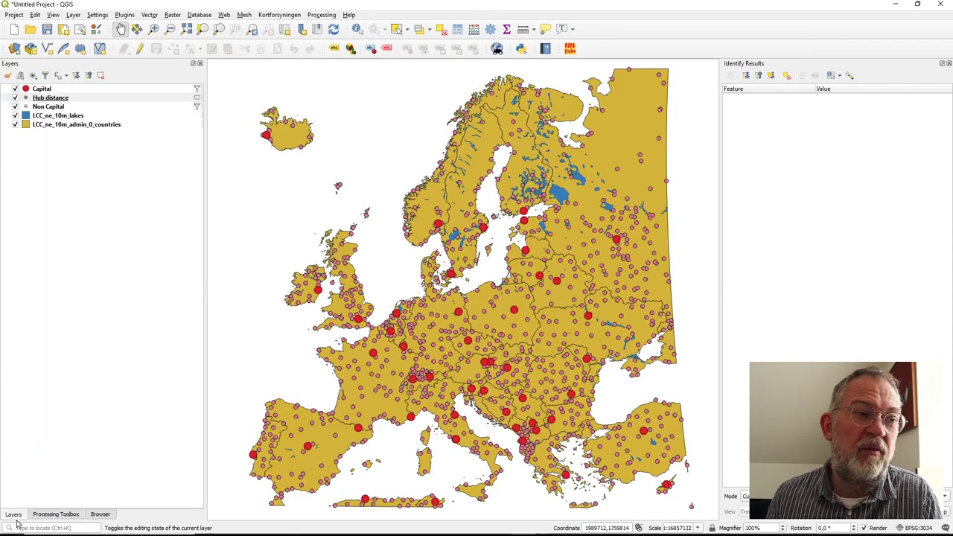
{"action": "left_click", "coordinate": [54, 99]}
{"action": "right_click", "coordinate": [54, 99]}
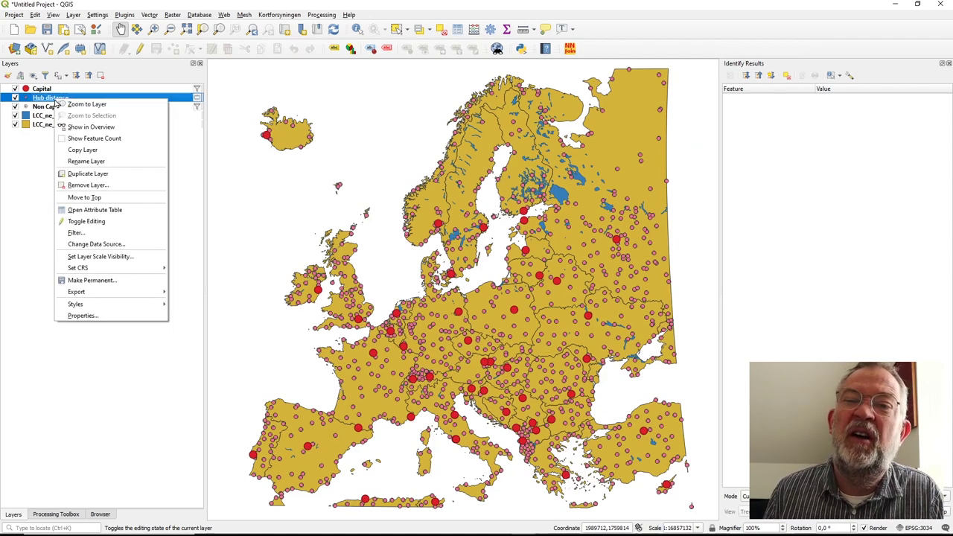
{"action": "left_click", "coordinate": [43, 145]}
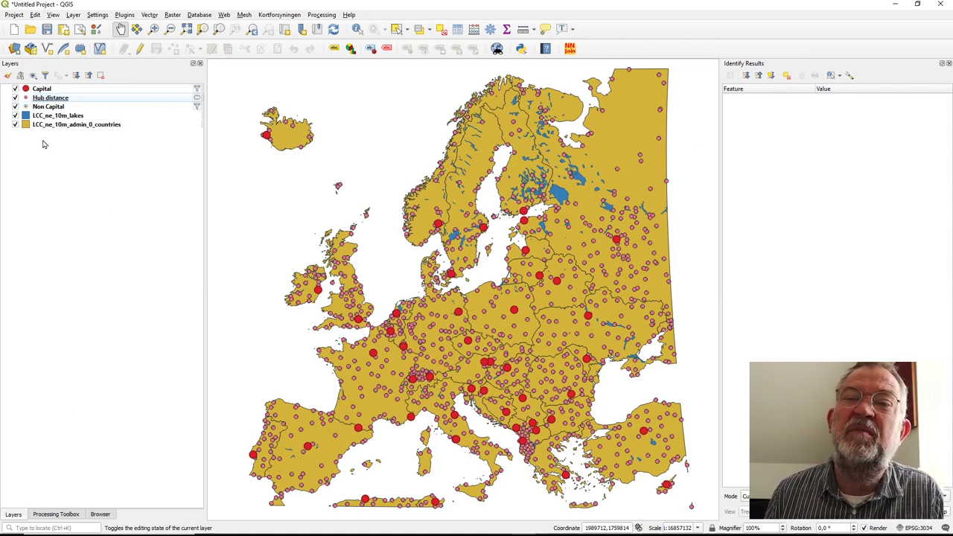
{"action": "right_click", "coordinate": [66, 101]}
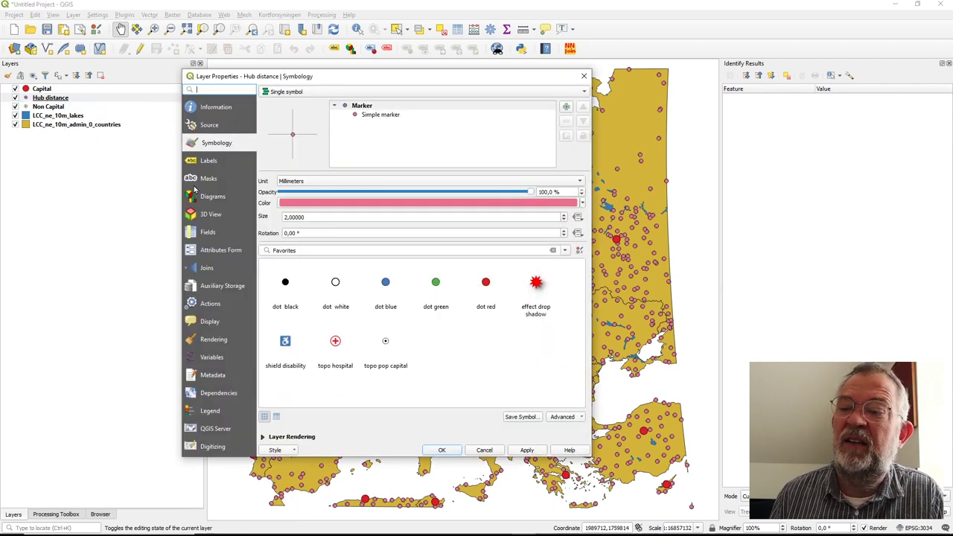
{"action": "left_click", "coordinate": [326, 92]}
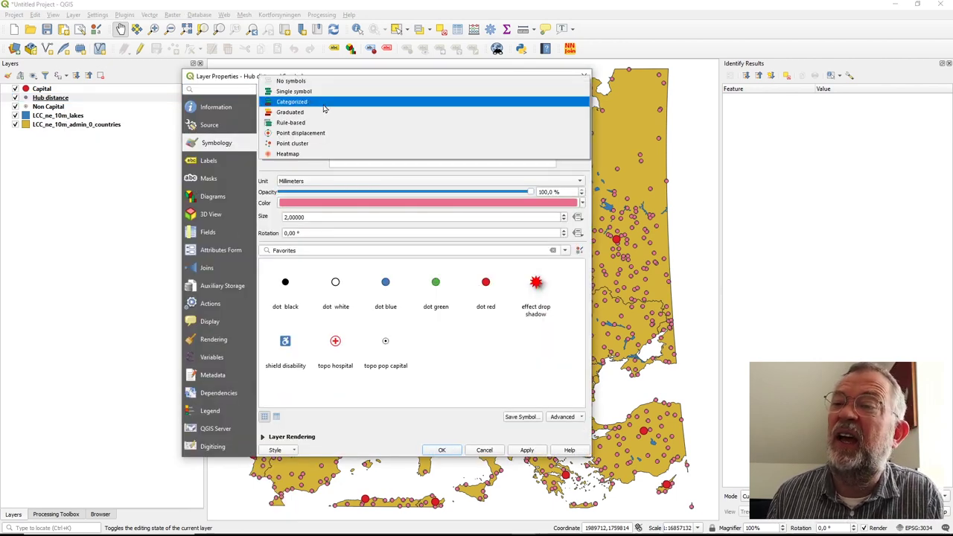
{"action": "left_click", "coordinate": [325, 102]}
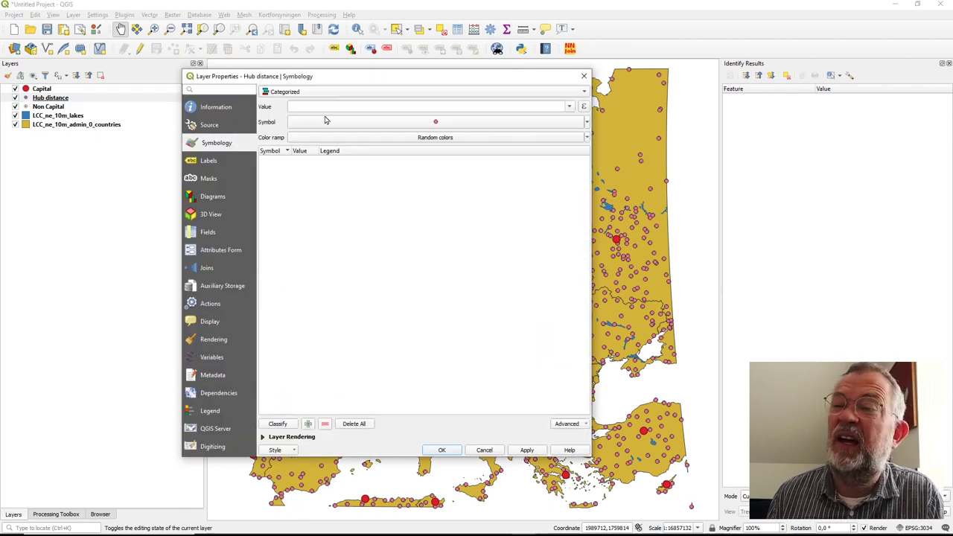
- Classify the Hub distance points by the HubName field with random colors and apply the styling
{"action": "left_click", "coordinate": [570, 108]}
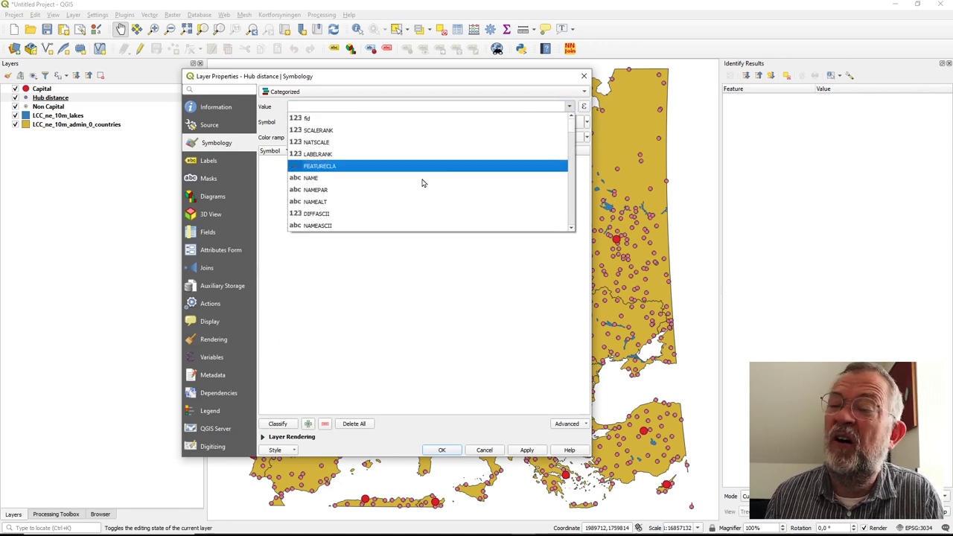
{"action": "scroll", "coordinate": [416, 198], "scroll_direction": "down", "scroll_amount": 10}
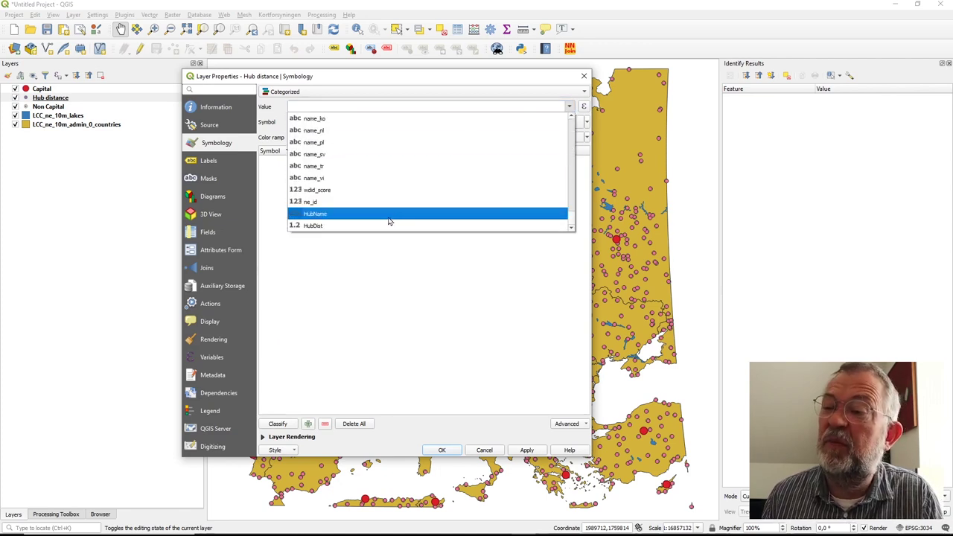
{"action": "left_click", "coordinate": [386, 222]}
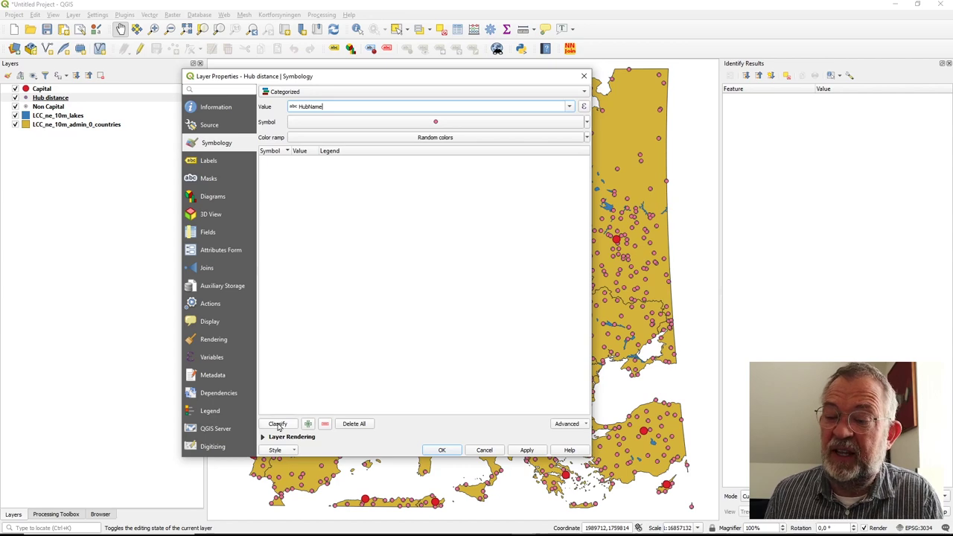
{"action": "left_click", "coordinate": [277, 423]}
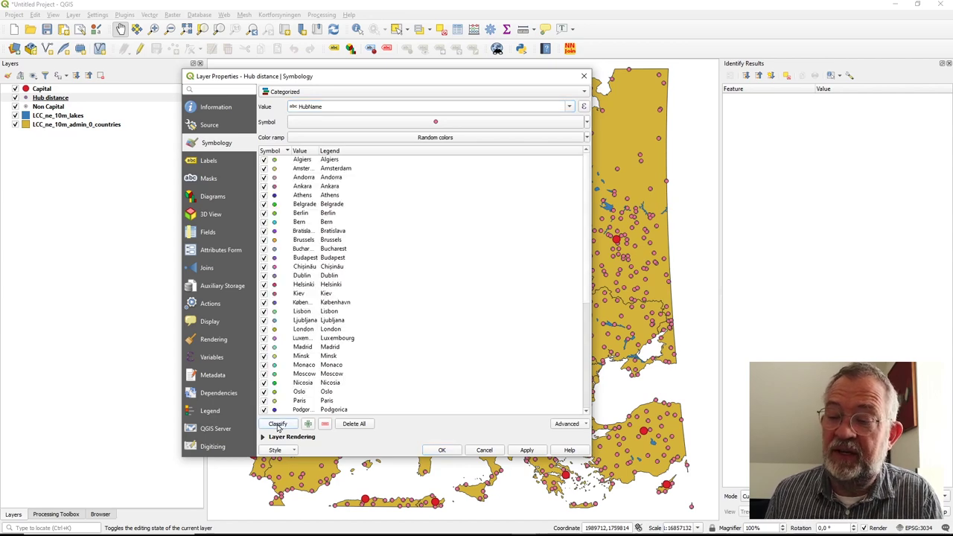
{"action": "left_click", "coordinate": [440, 450]}
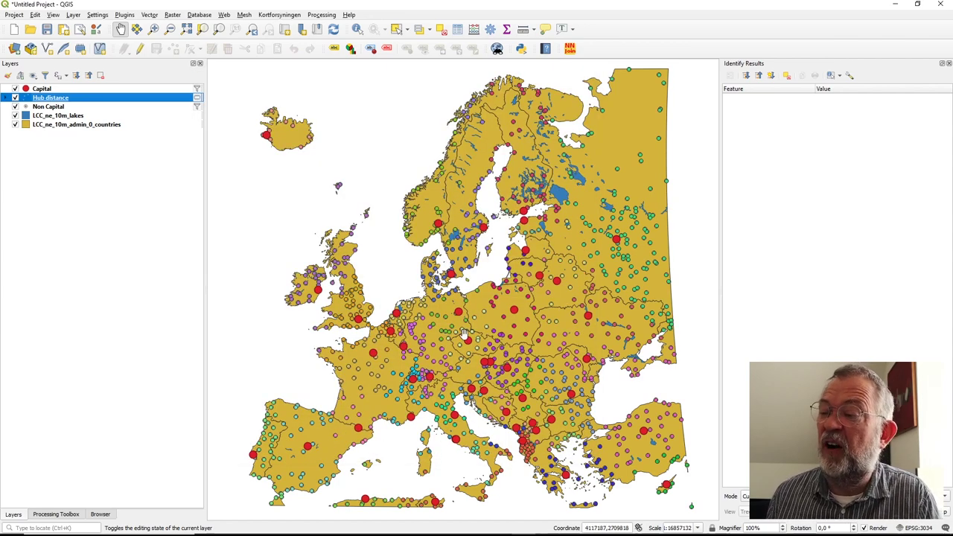
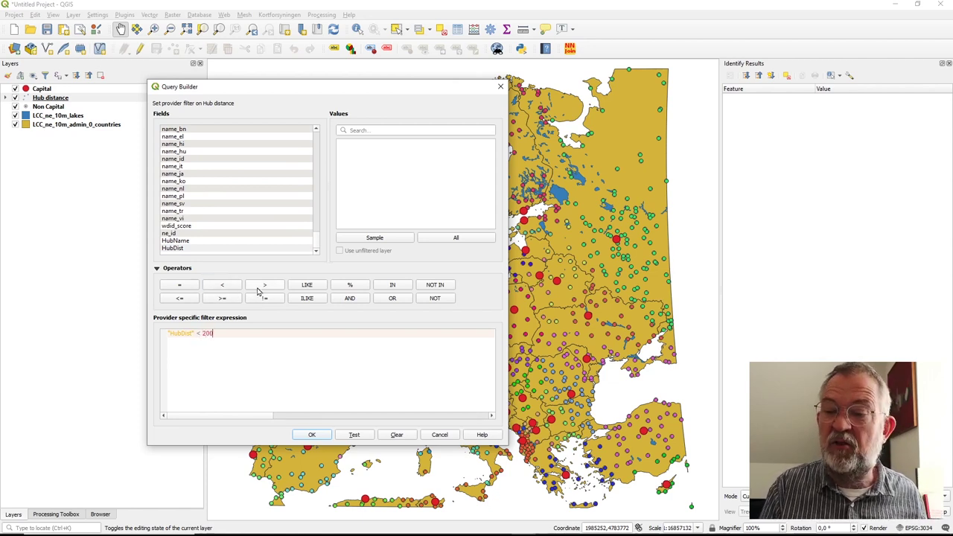
- Filter the Hub distance layer with the expression "HubDist" < 200 and inspect the remaining points around Denmark
{"action": "left_click", "coordinate": [317, 438]}
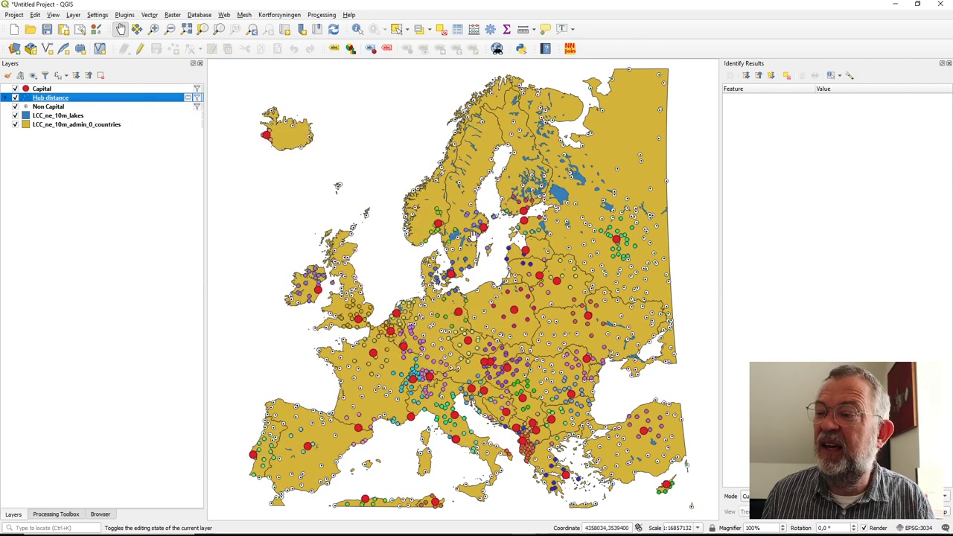
{"action": "scroll", "coordinate": [457, 244], "scroll_direction": "down", "scroll_amount": 1}
{"action": "scroll", "coordinate": [457, 246], "scroll_direction": "up", "scroll_amount": 3}
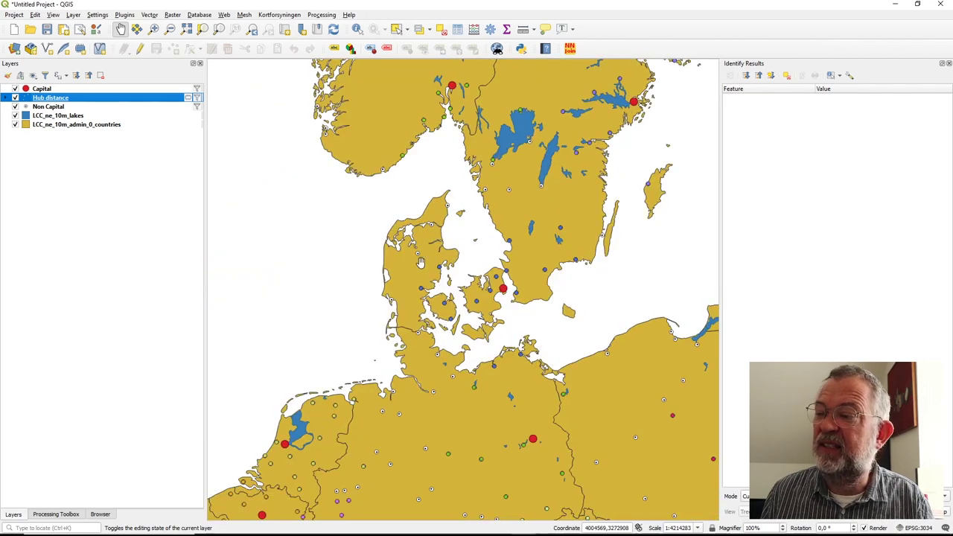
{"action": "scroll", "coordinate": [477, 249], "scroll_direction": "down", "scroll_amount": 1}
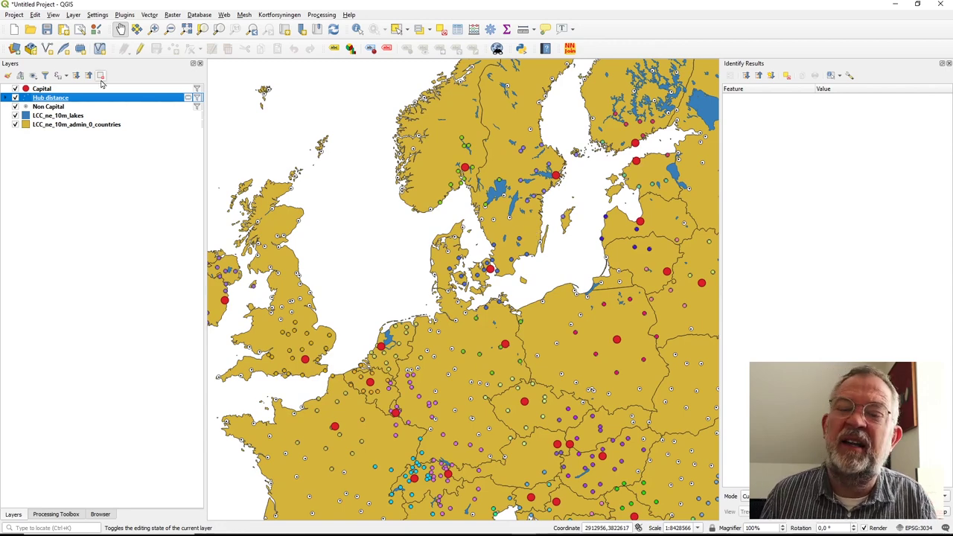
- Expand the Hub distance layer's categories and change the København marker color to green
{"action": "left_click", "coordinate": [7, 97]}
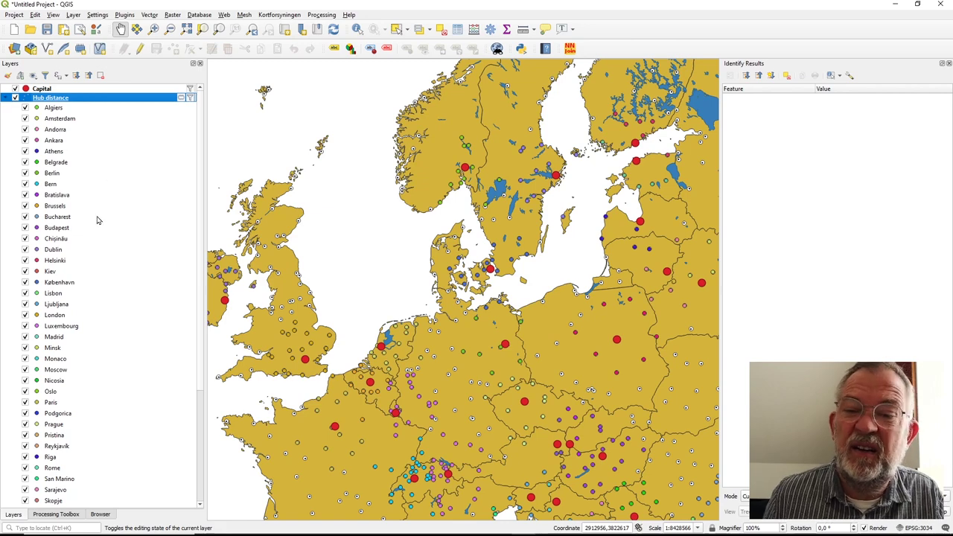
{"action": "double_click", "coordinate": [37, 283]}
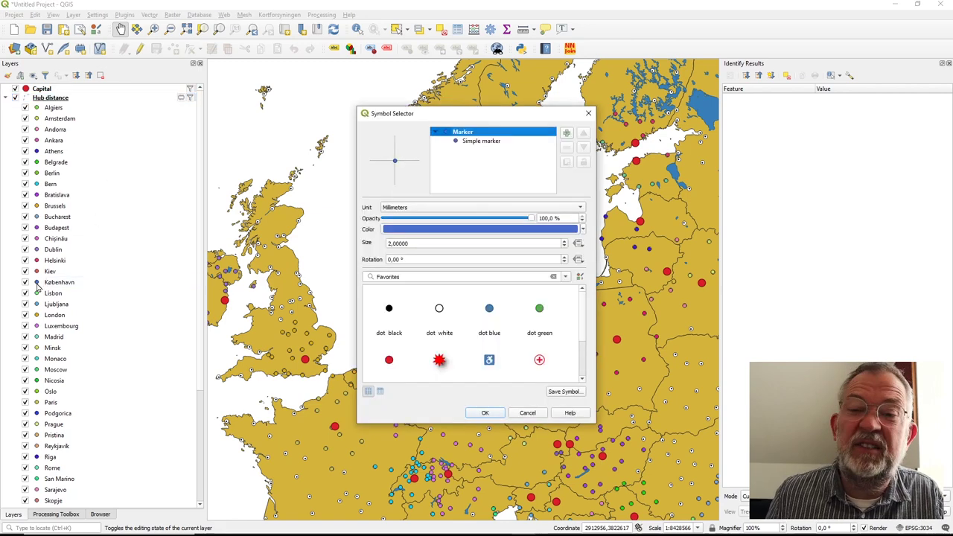
{"action": "left_click", "coordinate": [422, 230]}
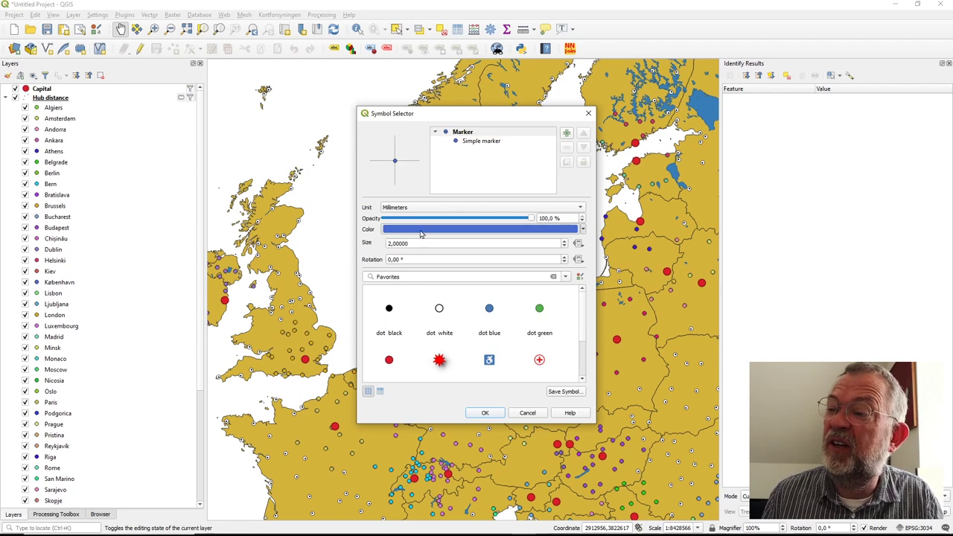
{"action": "left_click", "coordinate": [738, 236]}
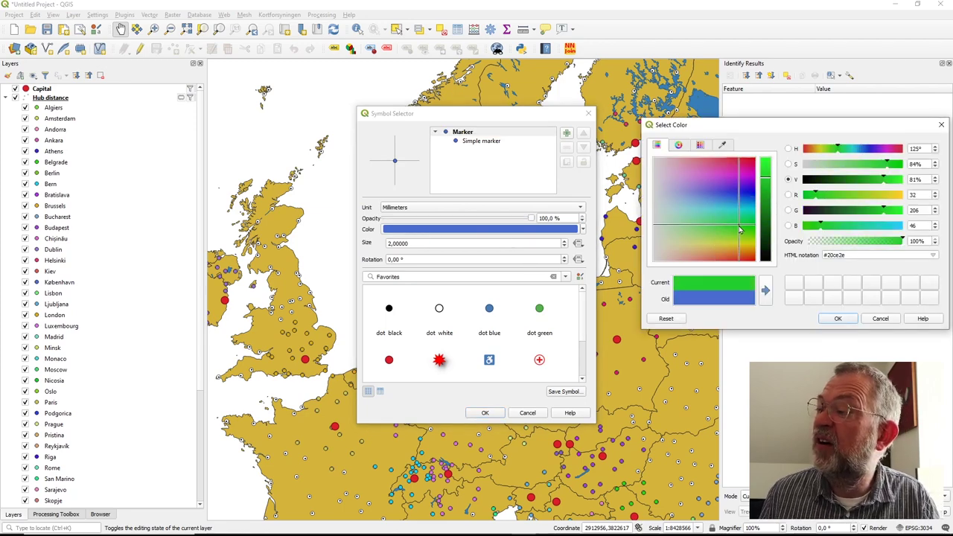
{"action": "left_click", "coordinate": [839, 318]}
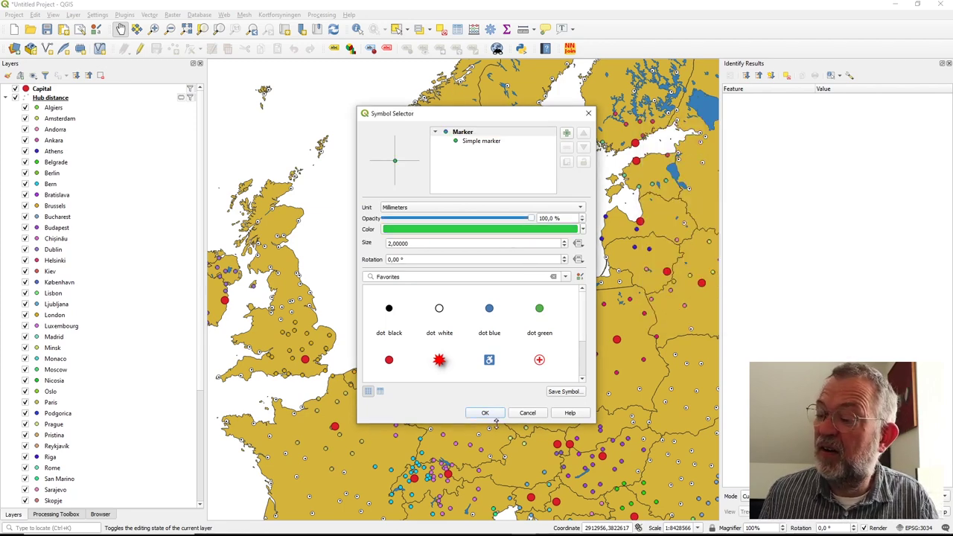
{"action": "left_click", "coordinate": [486, 414]}
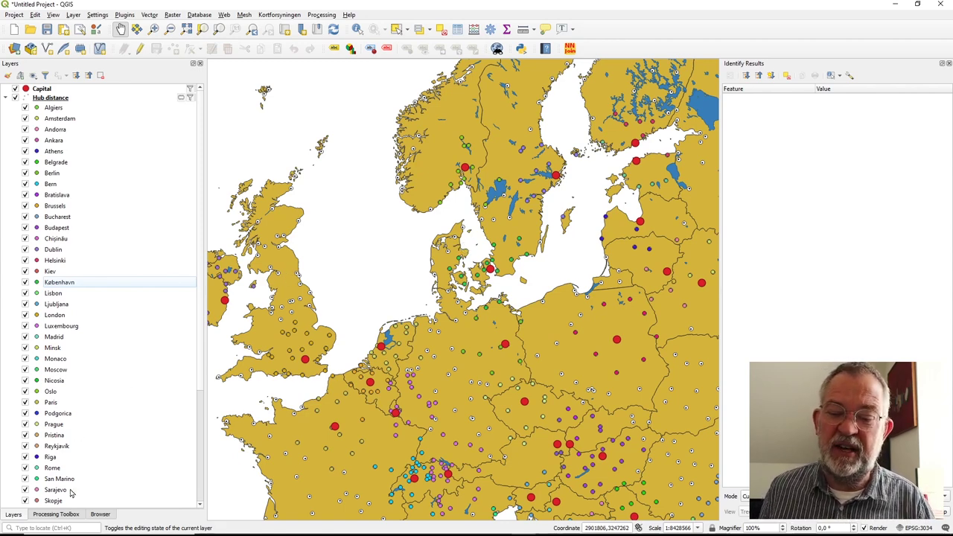
- Open the Distance to nearest hub (line to hub) algorithm with Non Capital as source points layer and Capital as destination hubs layer
{"action": "left_click", "coordinate": [62, 515]}
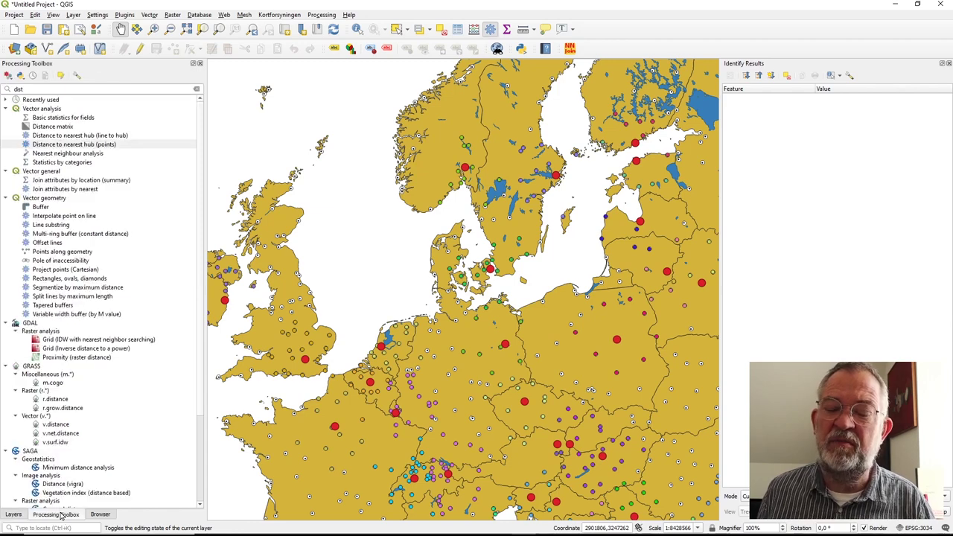
{"action": "left_click", "coordinate": [107, 136]}
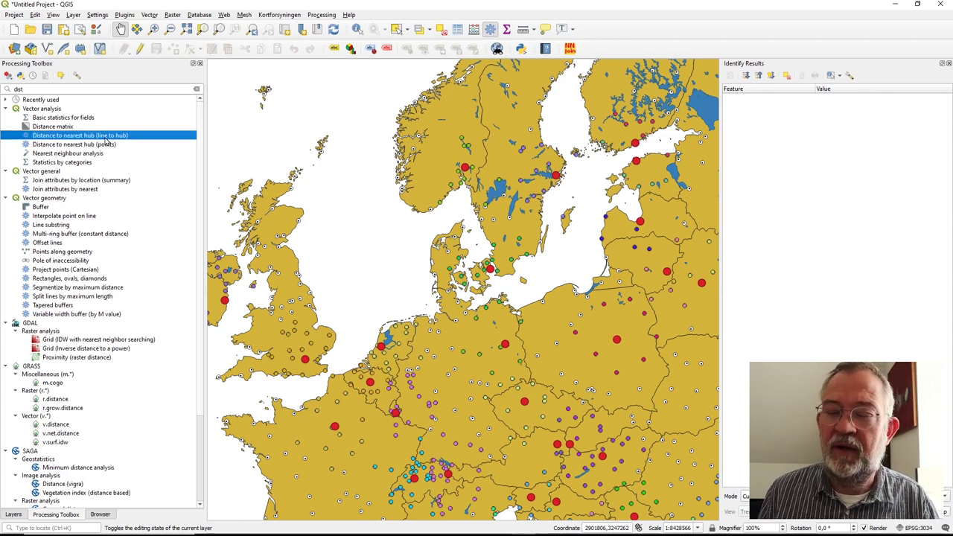
{"action": "double_click", "coordinate": [106, 137]}
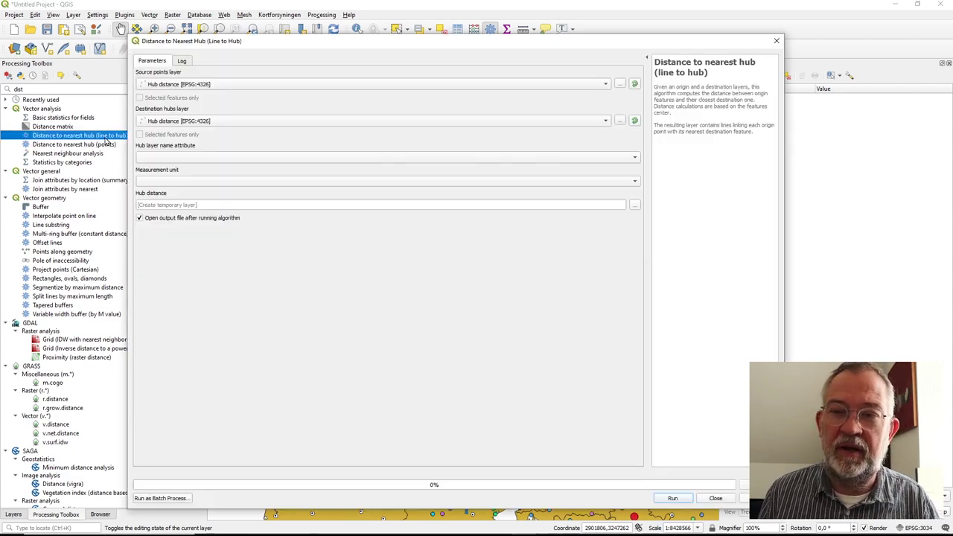
{"action": "left_click", "coordinate": [211, 85]}
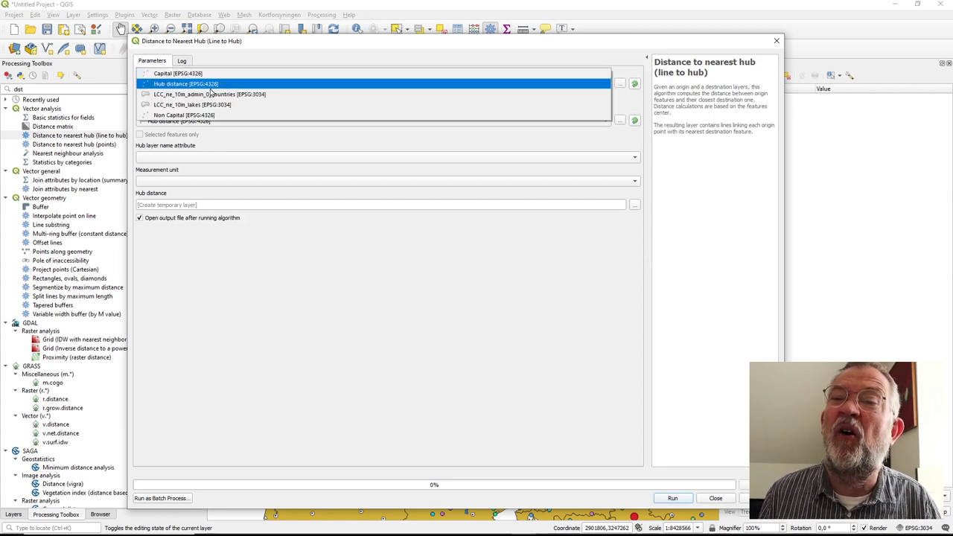
{"action": "left_click", "coordinate": [184, 116]}
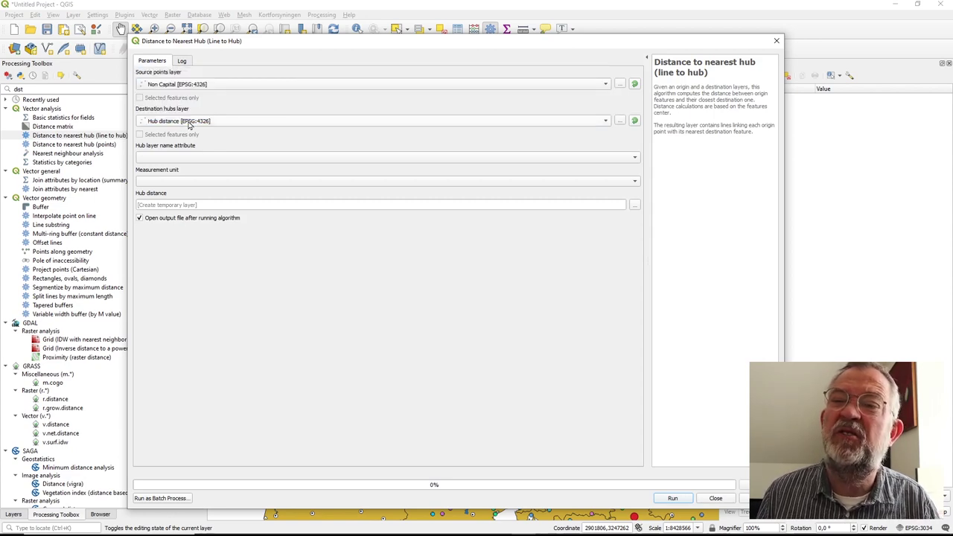
{"action": "left_click", "coordinate": [188, 125]}
{"action": "left_click", "coordinate": [188, 110]}
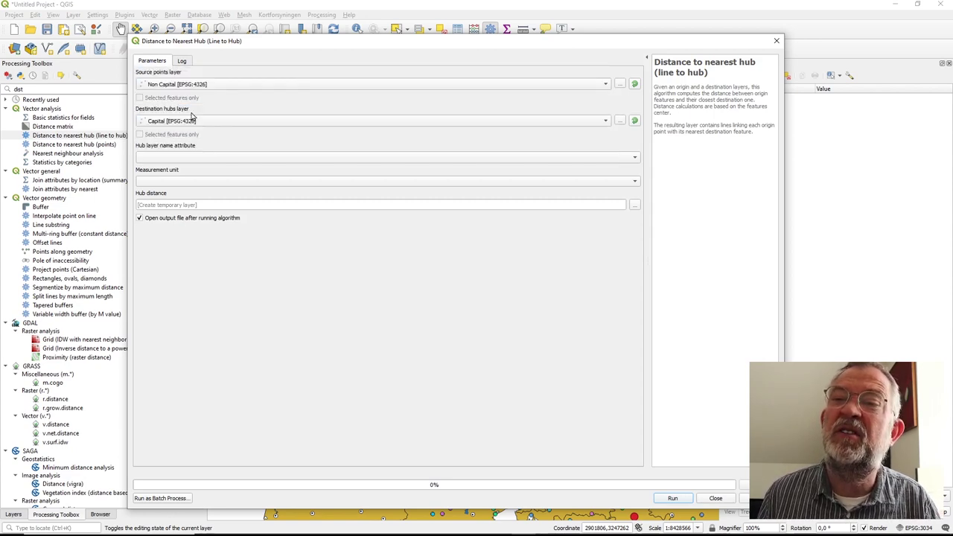
- Run the line-to-hub calculation with NAME as hub layer name attribute and Kilometers as unit, and inspect the lines around Denmark
{"action": "left_click", "coordinate": [176, 162]}
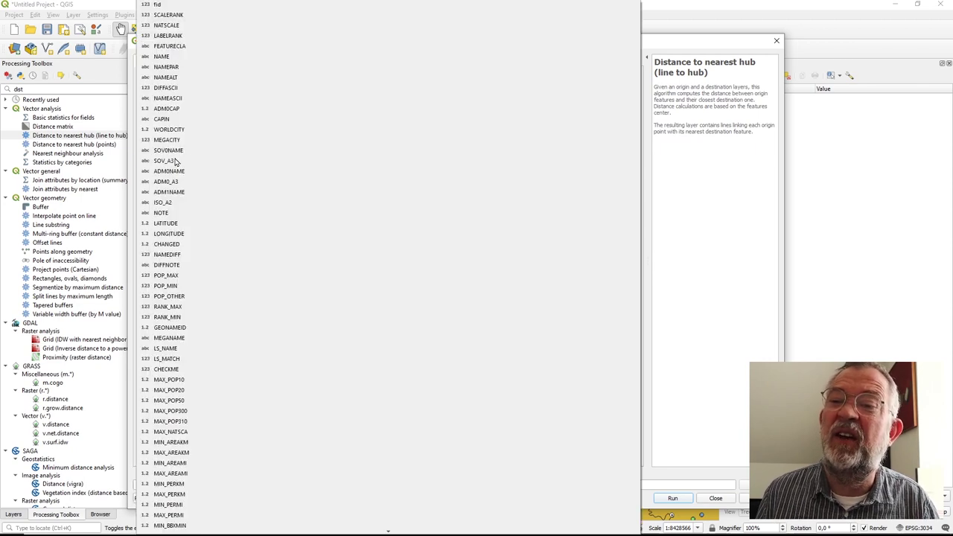
{"action": "left_click", "coordinate": [158, 58]}
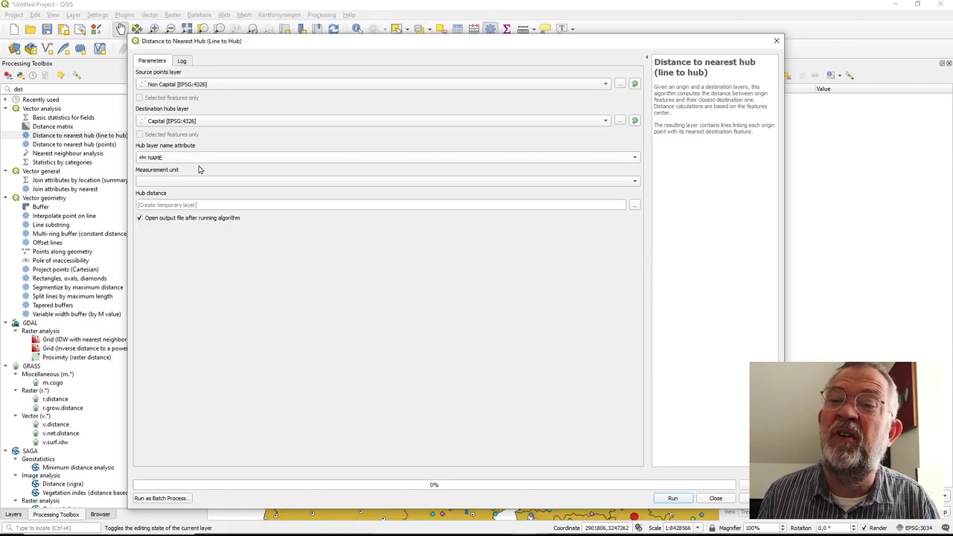
{"action": "left_click", "coordinate": [247, 187]}
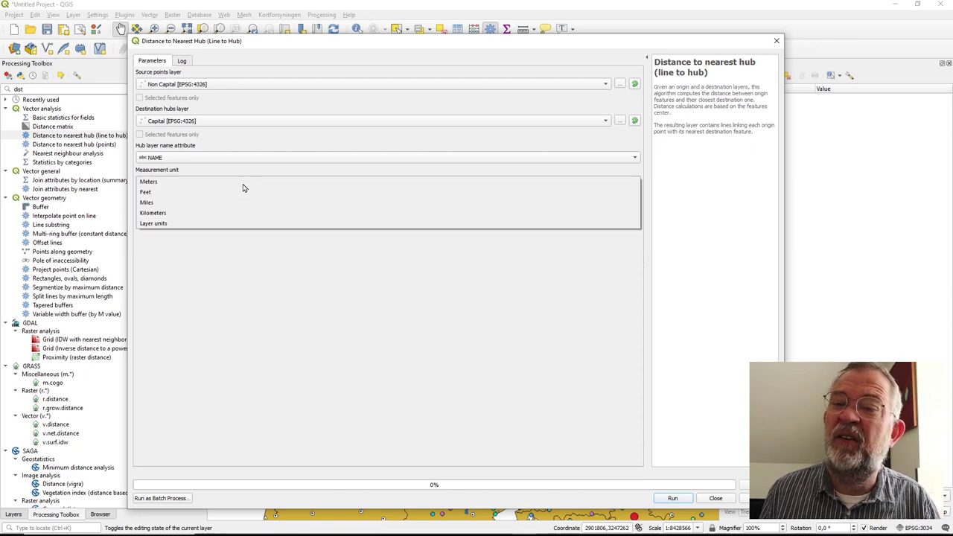
{"action": "left_click", "coordinate": [207, 216]}
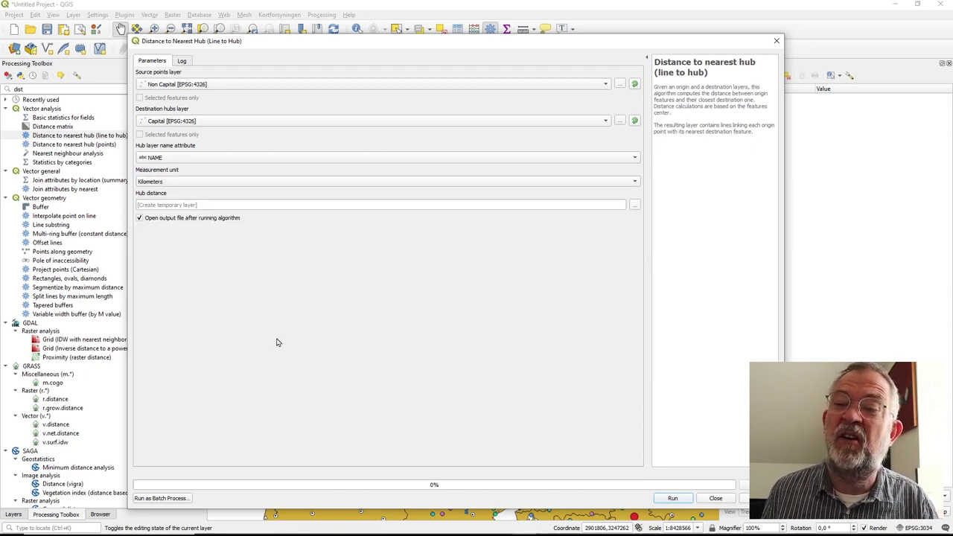
{"action": "left_click", "coordinate": [673, 500]}
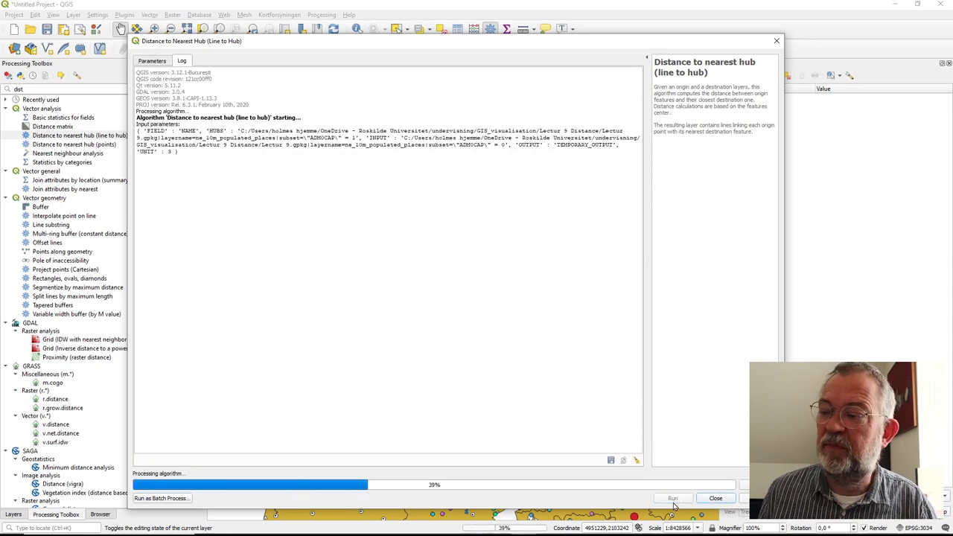
{"action": "left_click", "coordinate": [715, 498]}
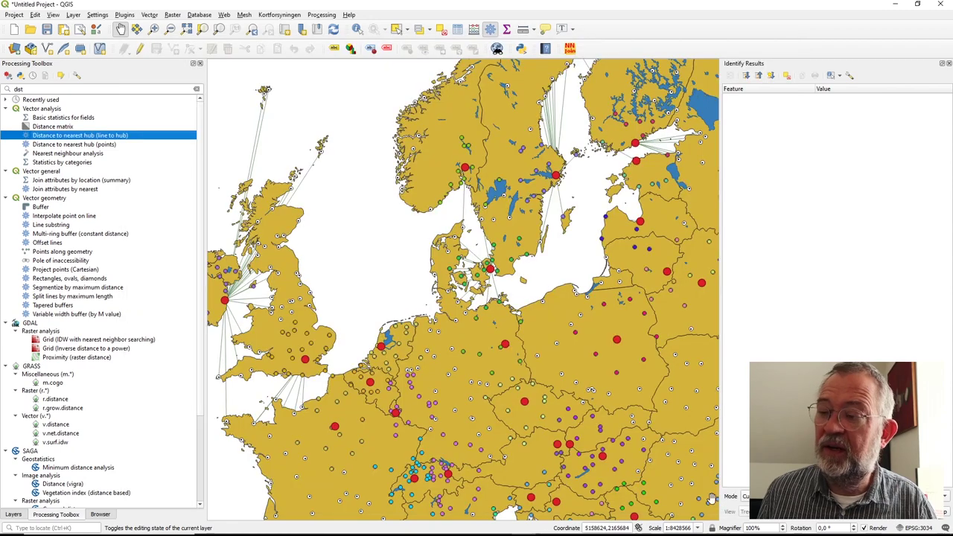
{"action": "scroll", "coordinate": [462, 270], "scroll_direction": "down", "scroll_amount": 1}
{"action": "scroll", "coordinate": [469, 272], "scroll_direction": "up", "scroll_amount": 3}
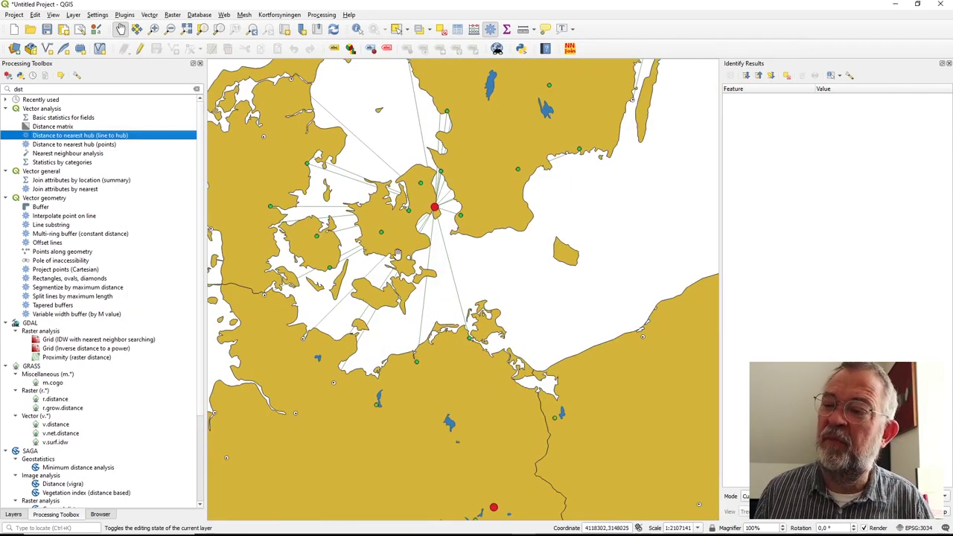
{"action": "scroll", "coordinate": [332, 291], "scroll_direction": "down", "scroll_amount": 1}
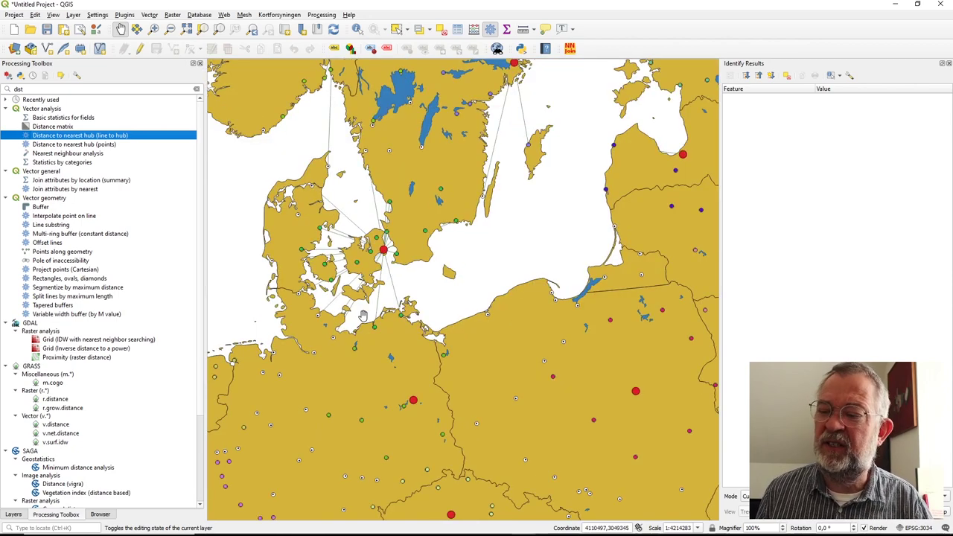
- Move the Hub distance line layer above the Non Capital layer and inspect the hub lines across Germany and Central Europe
{"action": "scroll", "coordinate": [440, 438], "scroll_direction": "down", "scroll_amount": 1}
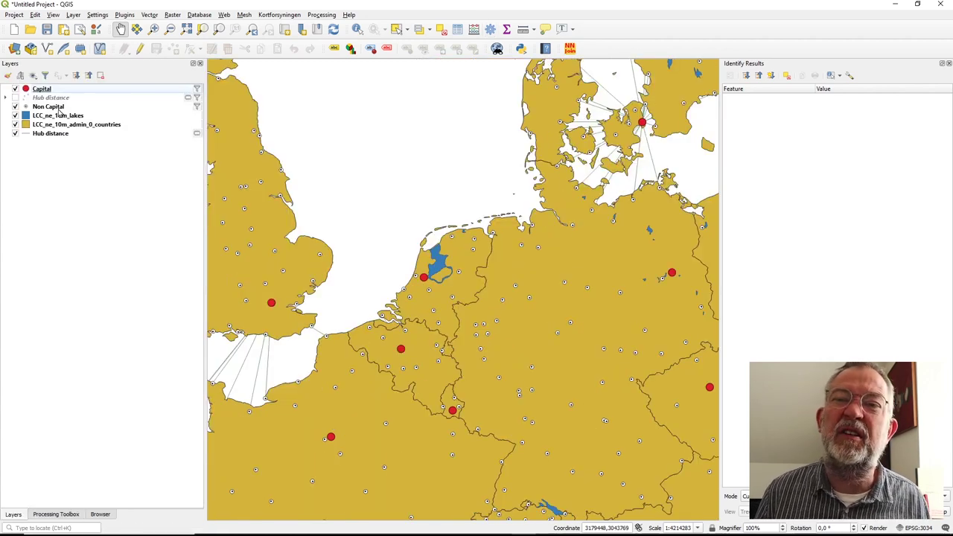
{"action": "left_click_drag", "start_coordinate": [56, 136], "coordinate": [64, 106]}
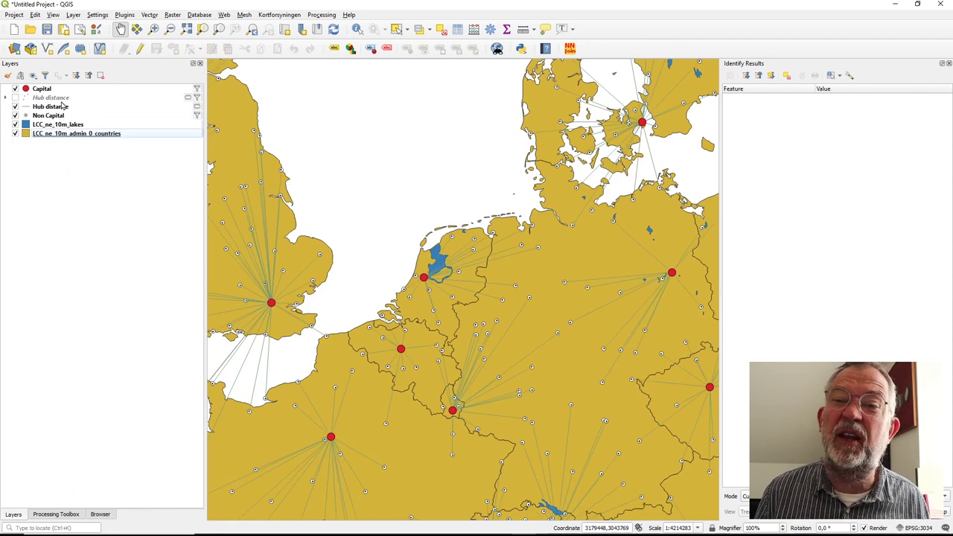
{"action": "left_click_drag", "start_coordinate": [622, 163], "coordinate": [446, 264]}
{"action": "left_click_drag", "start_coordinate": [478, 372], "coordinate": [479, 278]}
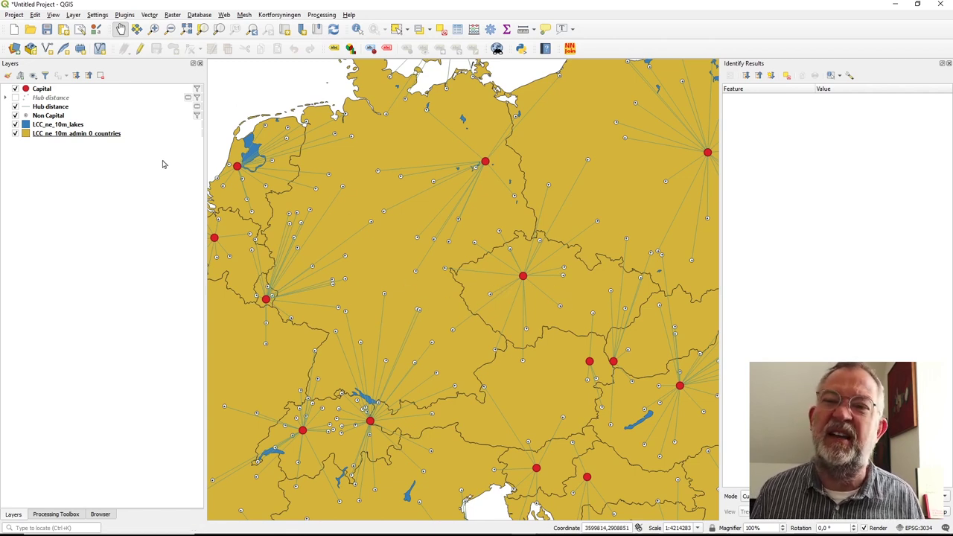
- Filter the Hub distance line layer with a less-than condition on HubDist and inspect the remaining lines around Germany and Denmark
{"action": "right_click", "coordinate": [61, 109]}
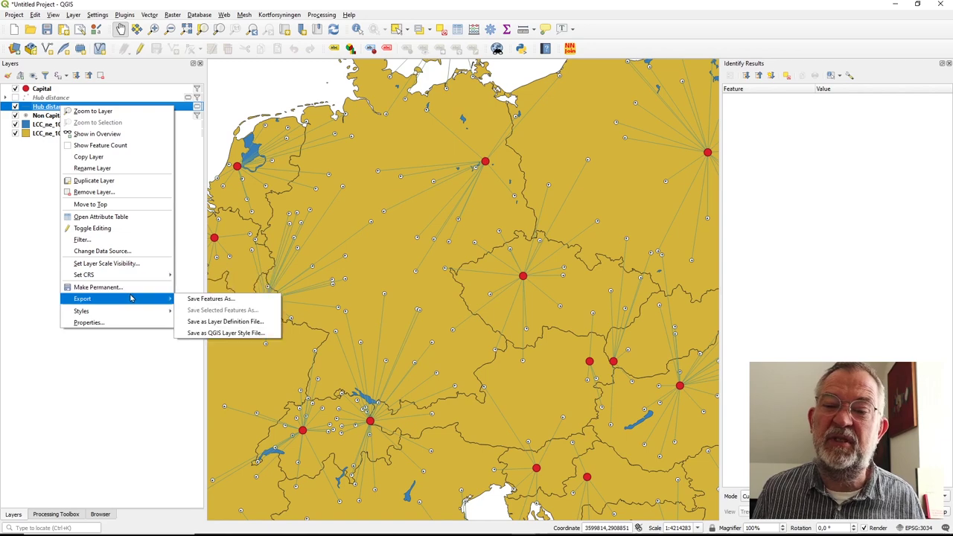
{"action": "left_click", "coordinate": [123, 240]}
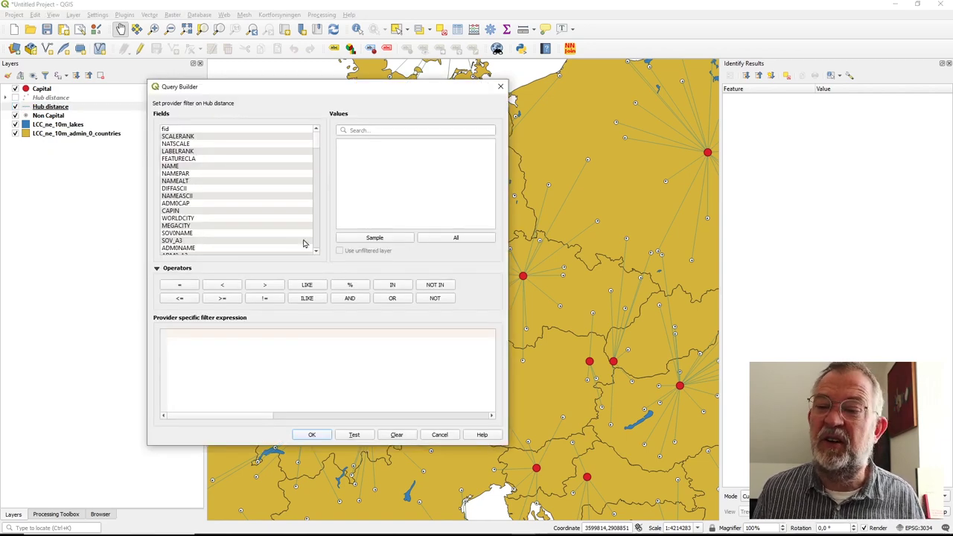
{"action": "left_click_drag", "start_coordinate": [315, 148], "coordinate": [320, 250]}
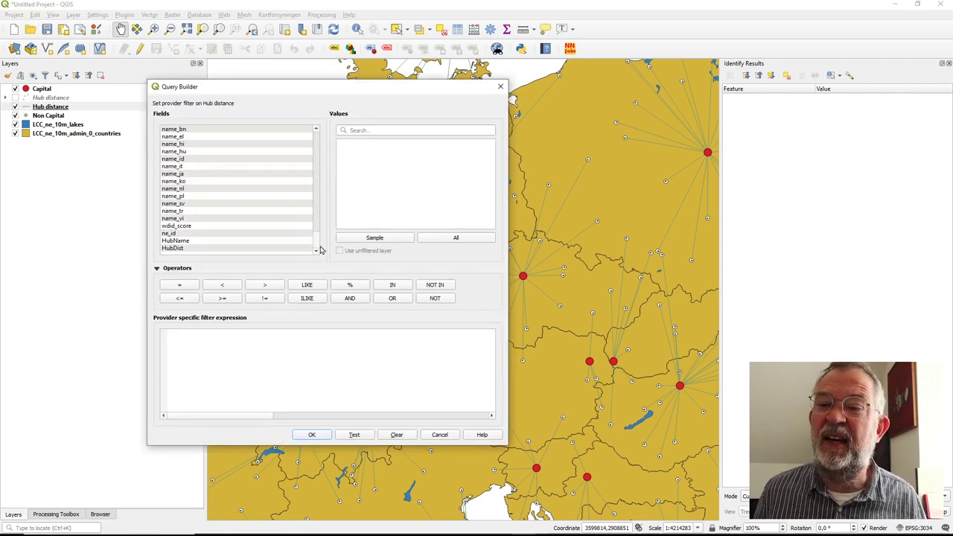
{"action": "double_click", "coordinate": [200, 249]}
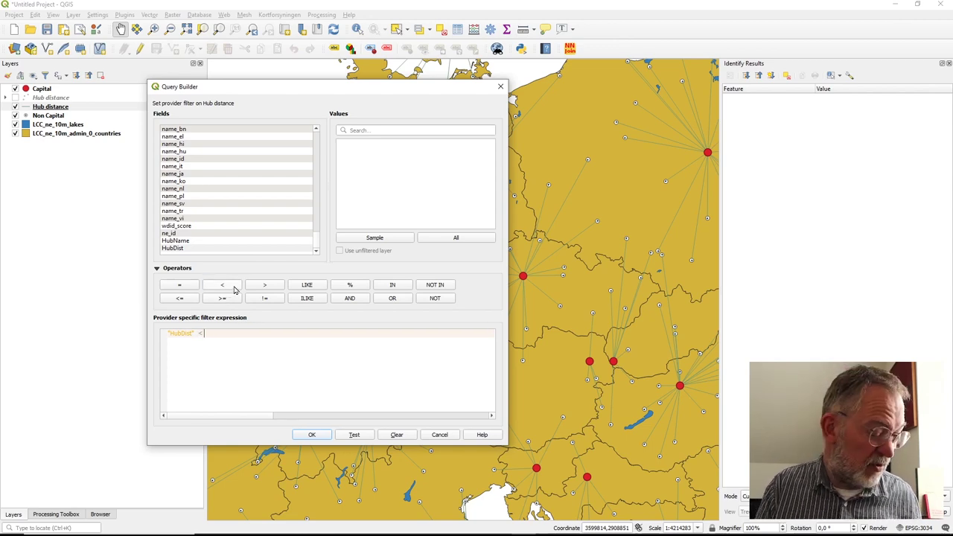
{"action": "left_click", "coordinate": [312, 434]}
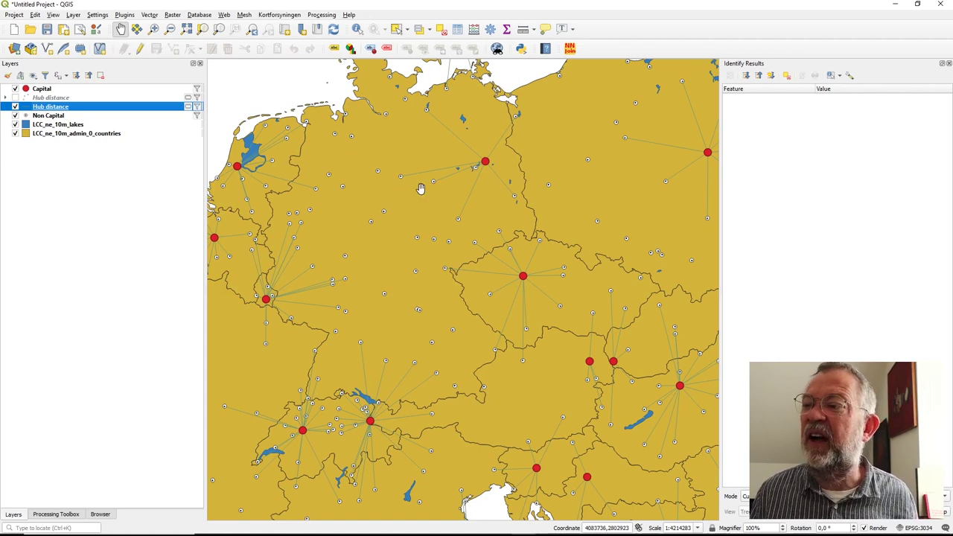
{"action": "left_click_drag", "start_coordinate": [461, 158], "coordinate": [419, 406]}
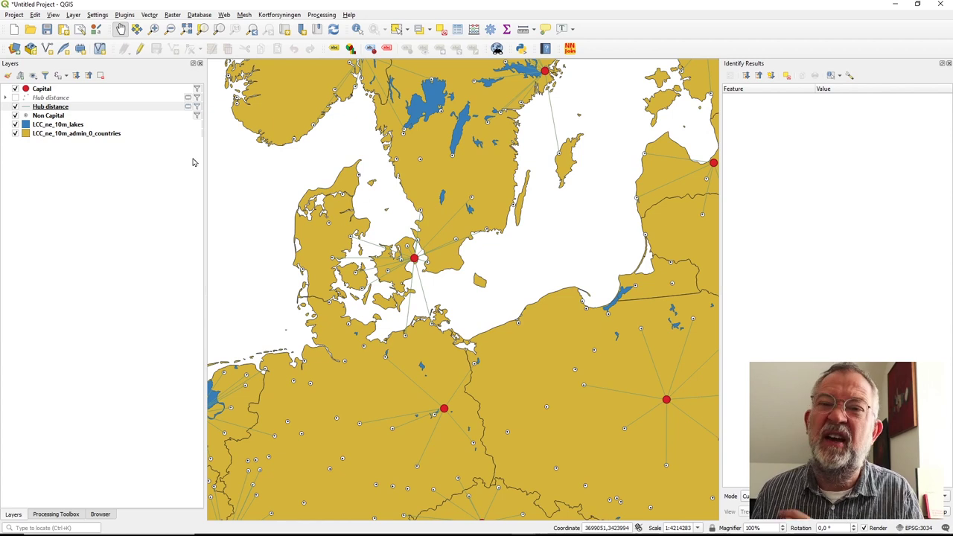
- Examine the HubName and HubDist columns in the Hub distance line layer's attribute table, and close the table
{"action": "right_click", "coordinate": [58, 108]}
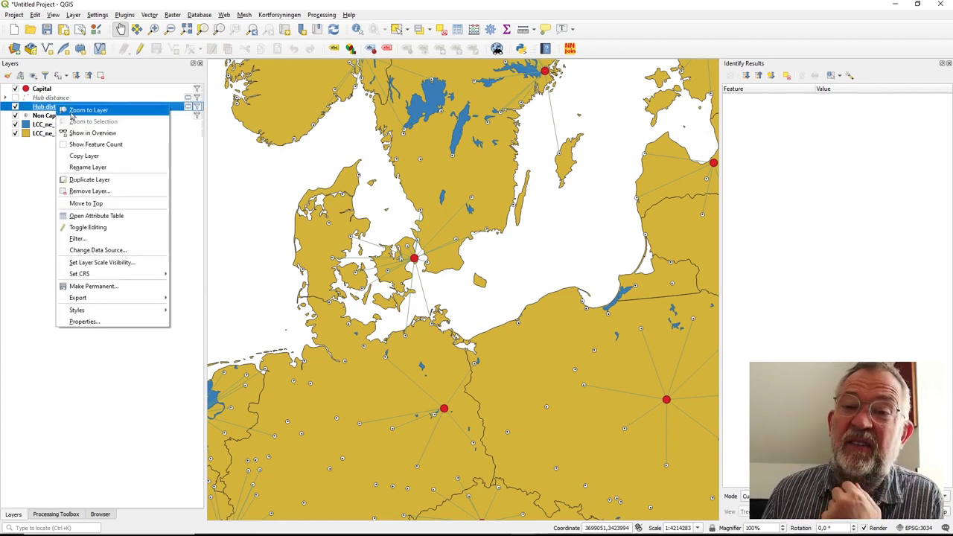
{"action": "left_click", "coordinate": [126, 217]}
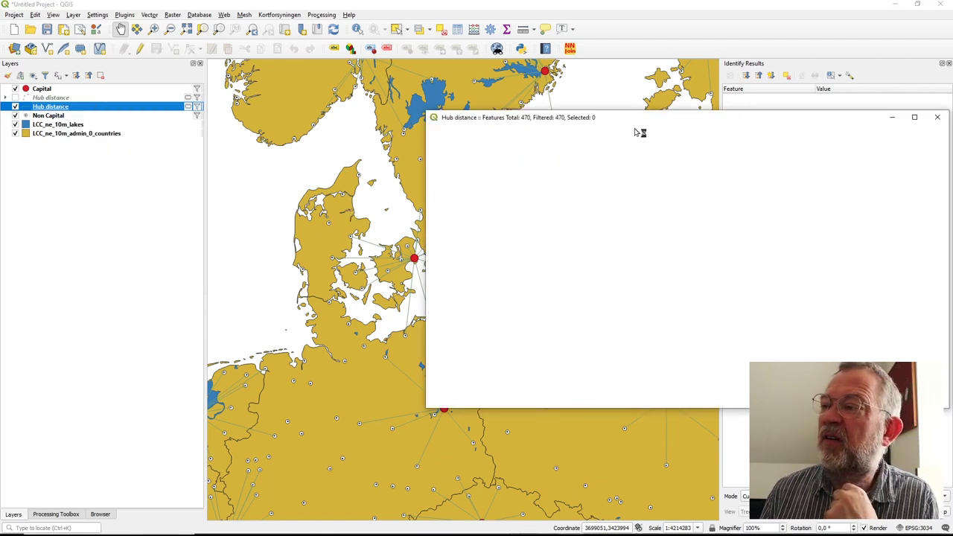
{"action": "left_click_drag", "start_coordinate": [658, 124], "coordinate": [316, 161]}
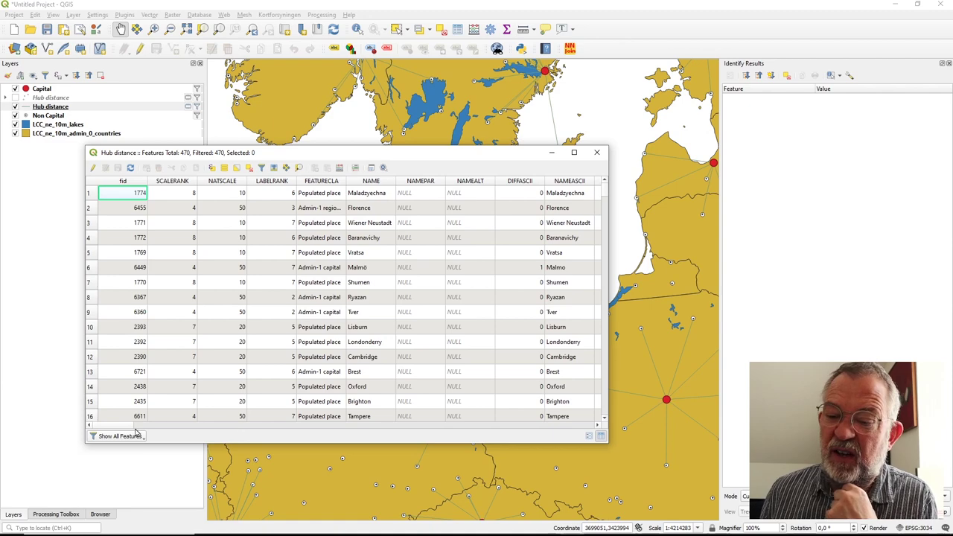
{"action": "left_click_drag", "start_coordinate": [115, 430], "coordinate": [616, 443]}
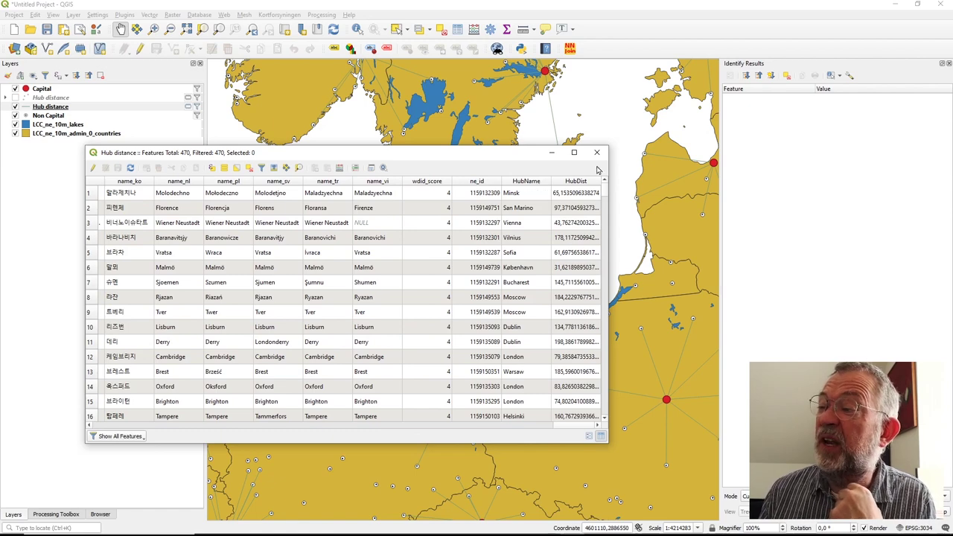
{"action": "left_click", "coordinate": [596, 152]}
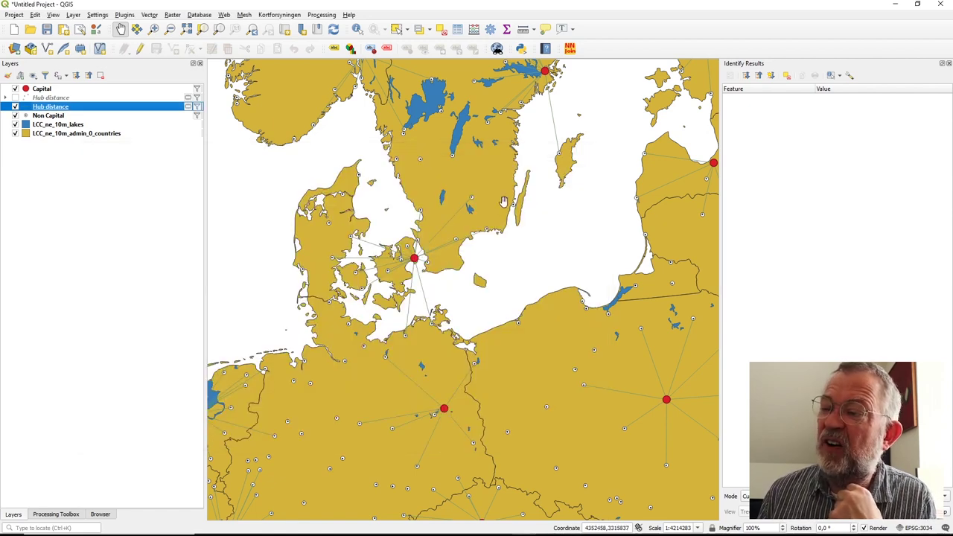
- Identify the hub line between Visby and Stockholm and look through its attributes
{"action": "left_click", "coordinate": [357, 29]}
{"action": "left_click", "coordinate": [556, 122]}
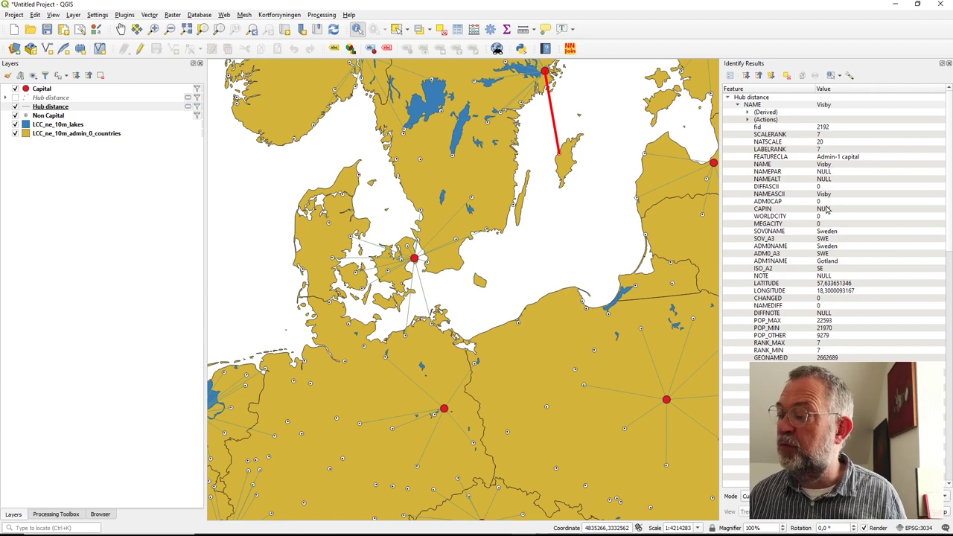
{"action": "scroll", "coordinate": [837, 278], "scroll_direction": "down", "scroll_amount": 10}
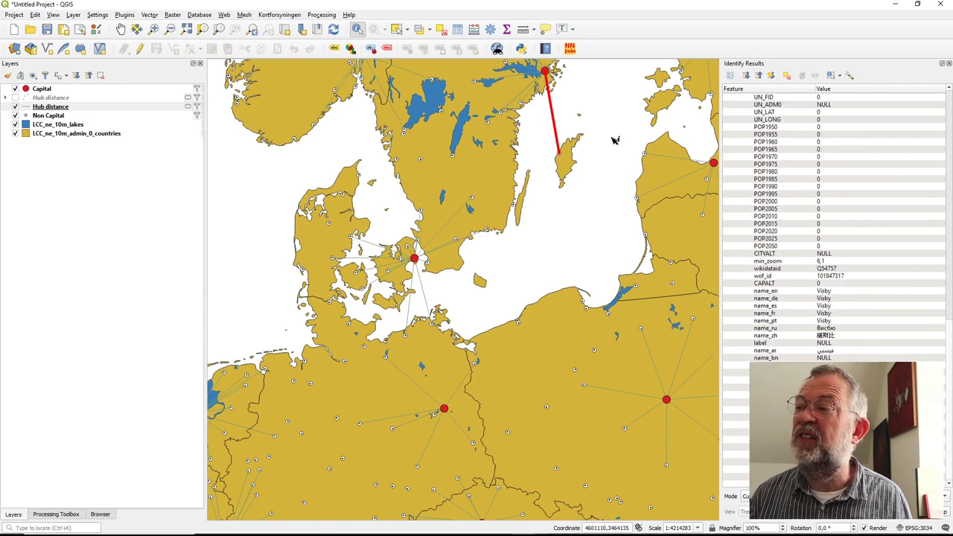
{"action": "scroll", "coordinate": [549, 67], "scroll_direction": "up", "scroll_amount": 1}
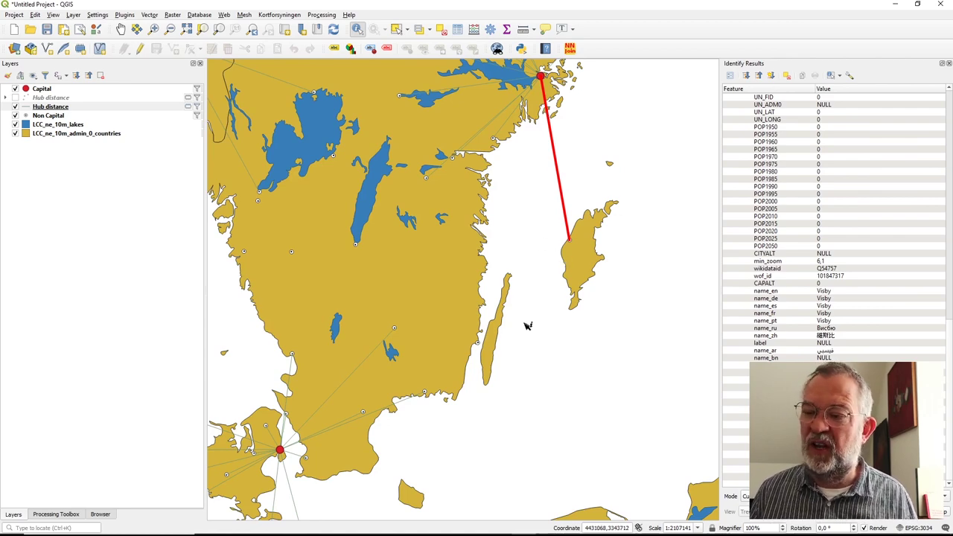
{"action": "scroll", "coordinate": [524, 342], "scroll_direction": "down", "scroll_amount": 1}
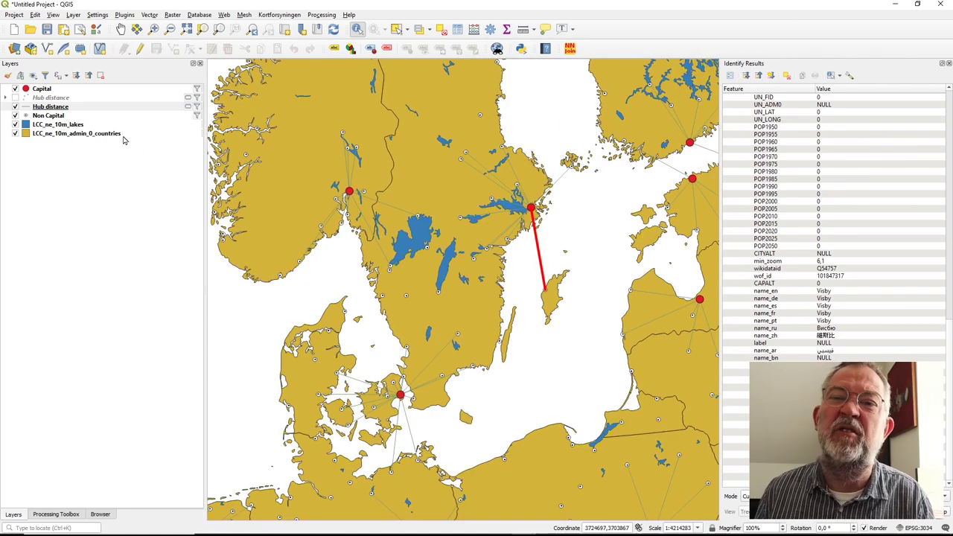
- Hide the Hub distance line layer, show the Hub distance point layer, and query the city on Sweden's southern coast
{"action": "left_click", "coordinate": [15, 106]}
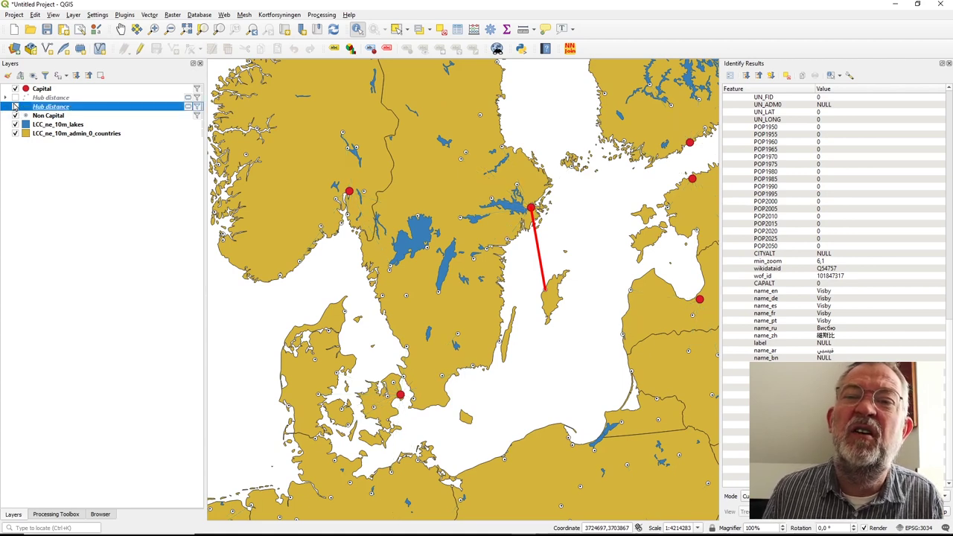
{"action": "left_click", "coordinate": [15, 98]}
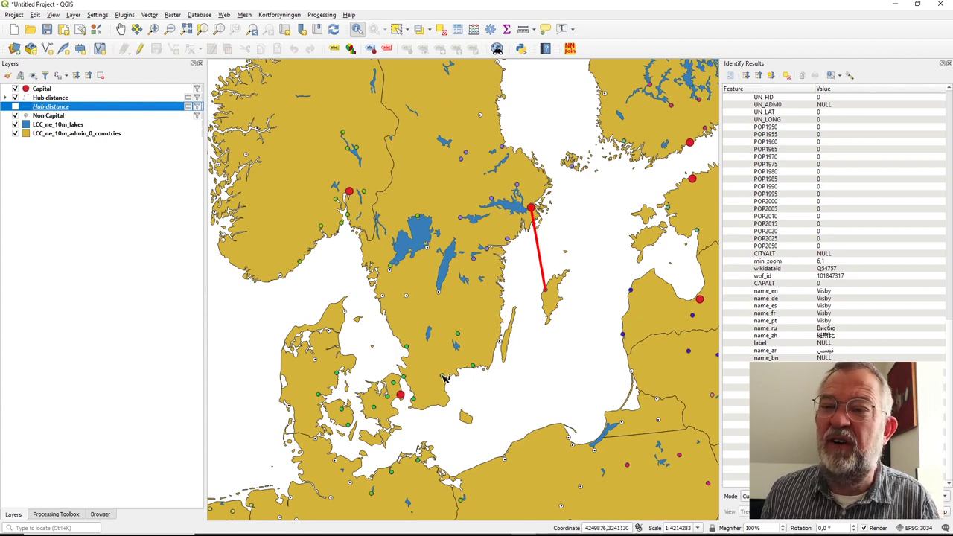
{"action": "left_click", "coordinate": [444, 378]}
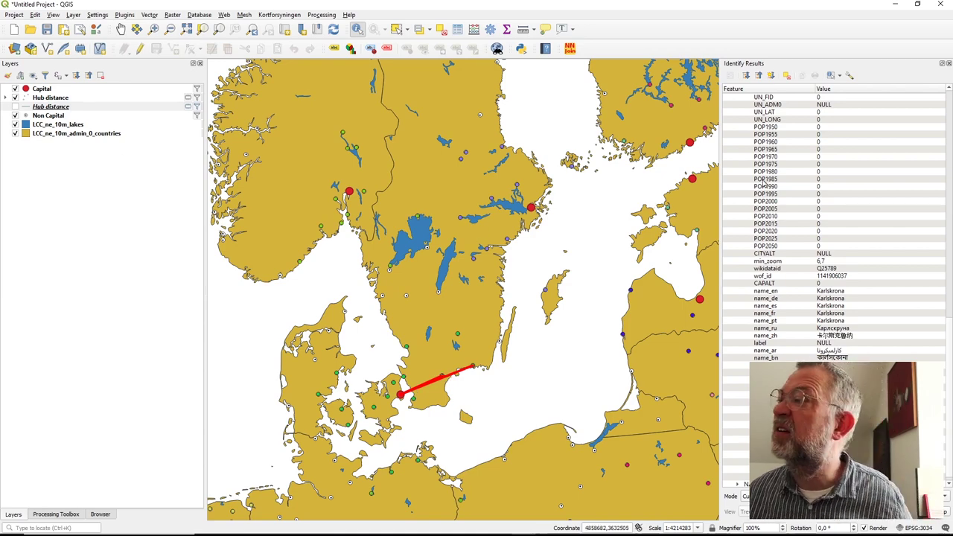
{"action": "scroll", "coordinate": [739, 197], "scroll_direction": "up", "scroll_amount": 10}
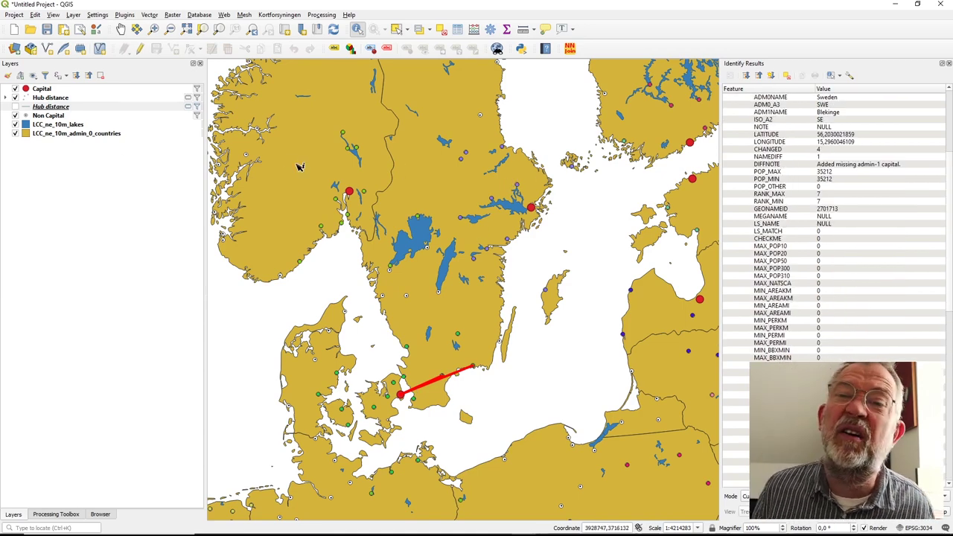
- Make the Hub distance point layer active, identify the Malmö point and look through its attributes
{"action": "left_click", "coordinate": [136, 102]}
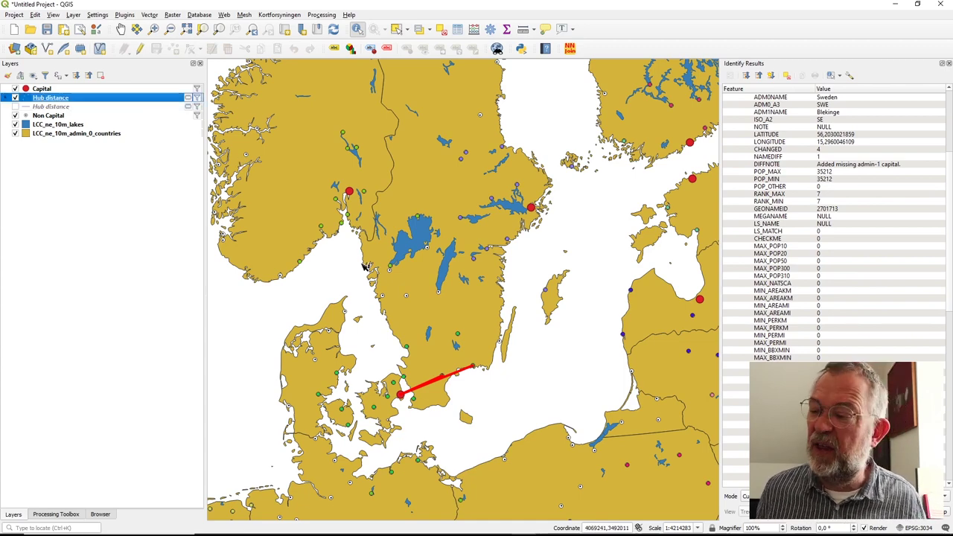
{"action": "left_click", "coordinate": [426, 422]}
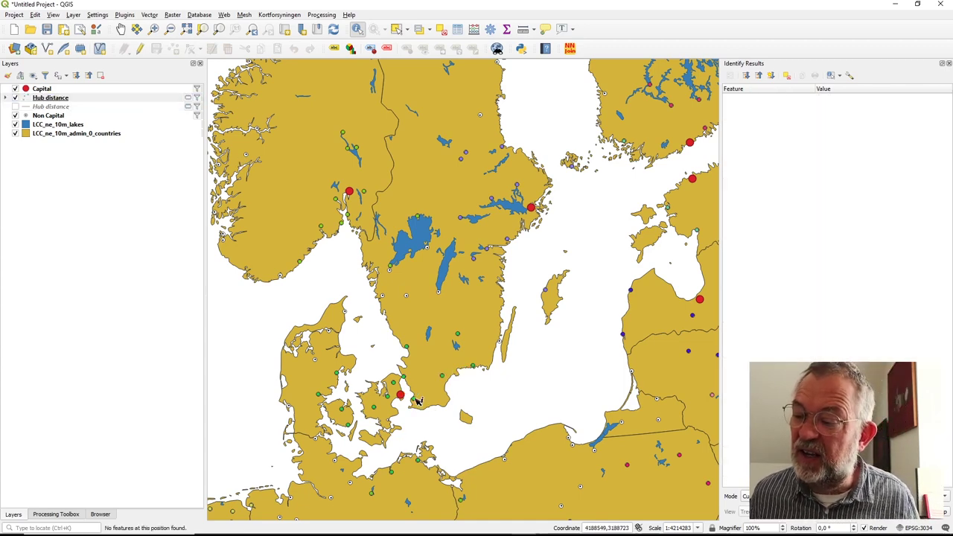
{"action": "left_click", "coordinate": [414, 400]}
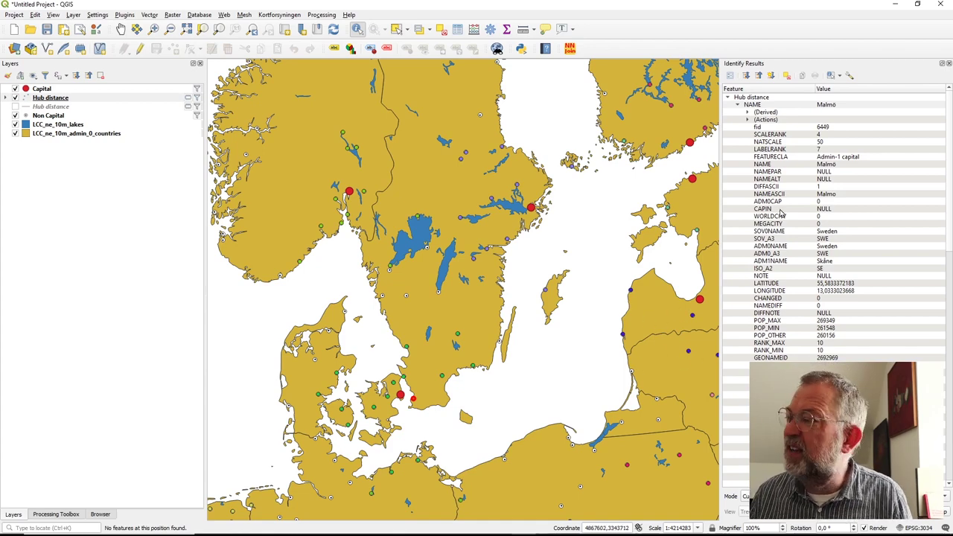
{"action": "scroll", "coordinate": [797, 153], "scroll_direction": "down", "scroll_amount": 15}
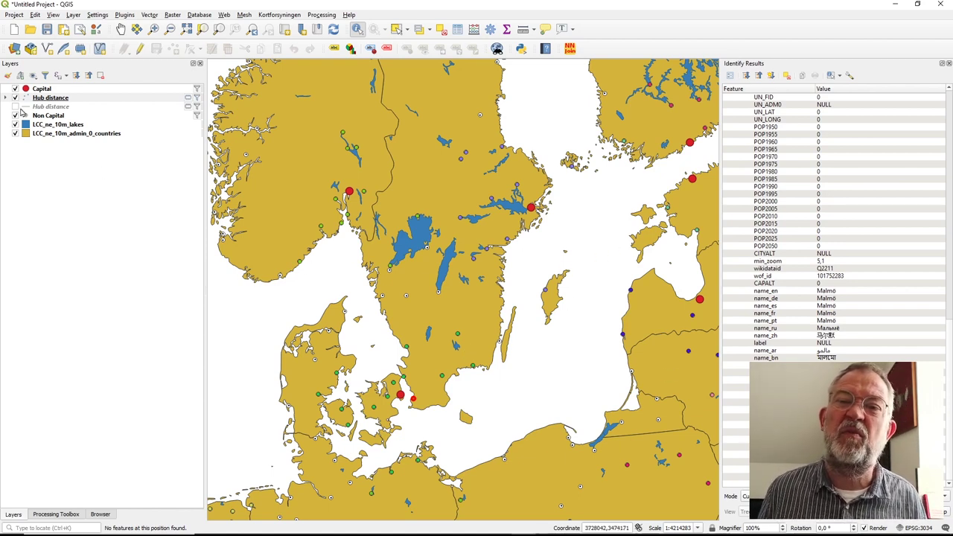
{"action": "left_click", "coordinate": [16, 108]}
{"action": "left_click", "coordinate": [15, 109]}
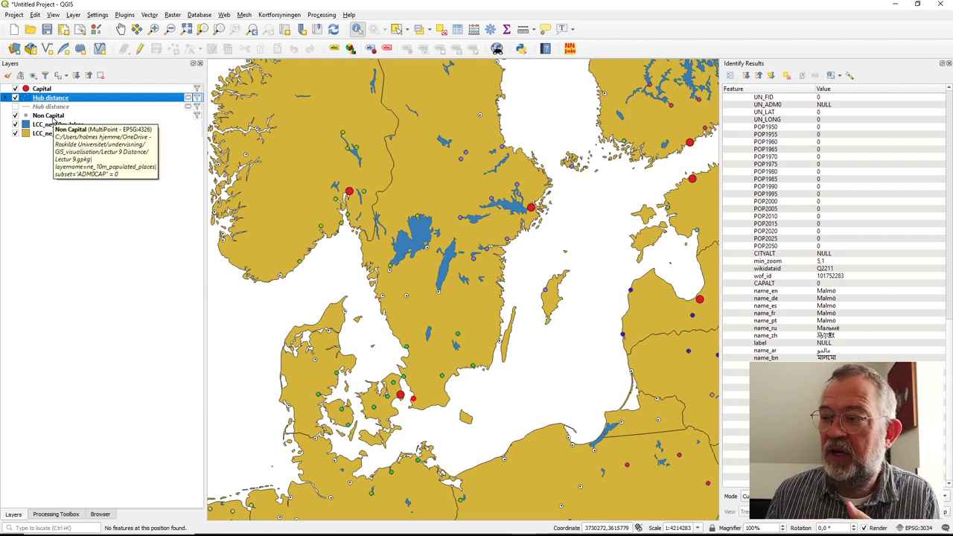
- Open Distance to nearest hub (points) with Non Capital as source points layer and LCC_ne_10m_lakes as destination hubs layer
{"action": "left_click", "coordinate": [50, 116]}
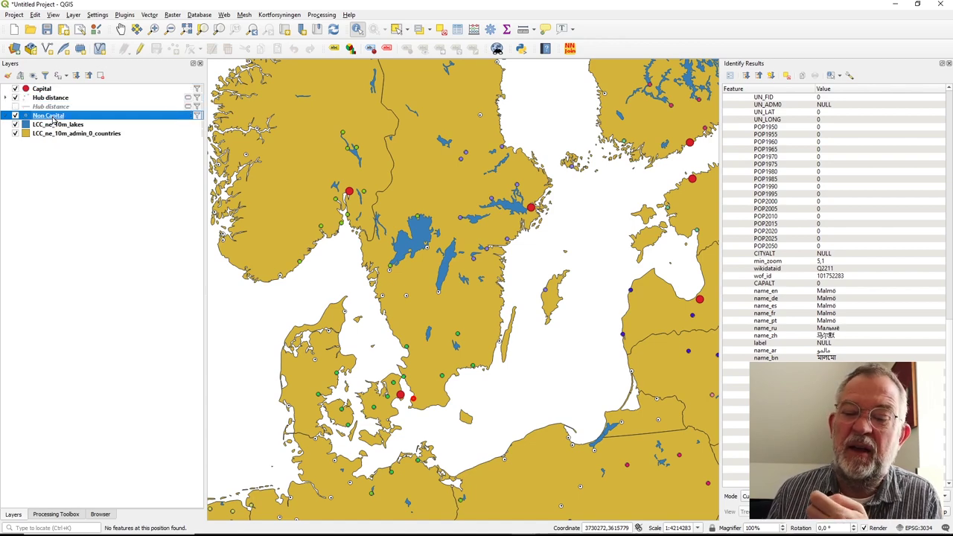
{"action": "left_click", "coordinate": [58, 515]}
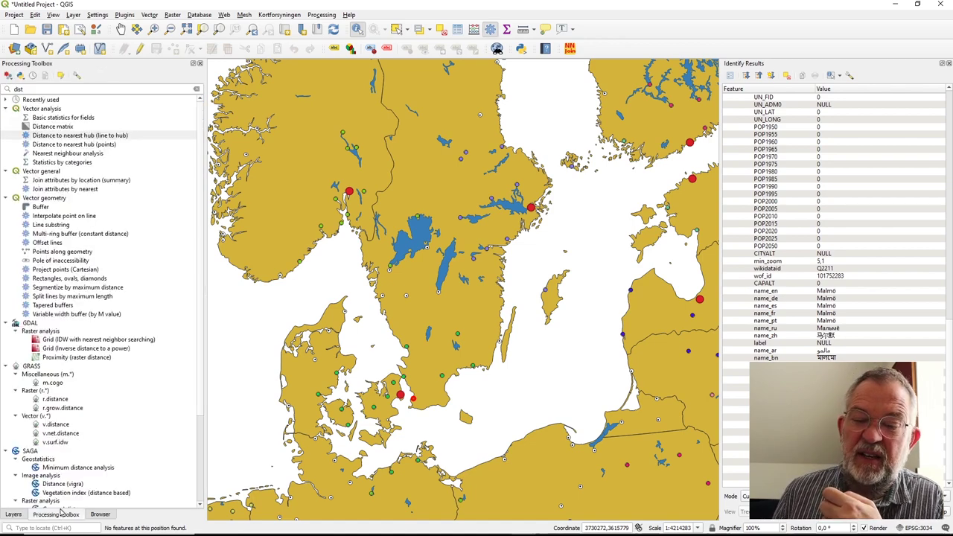
{"action": "double_click", "coordinate": [93, 145]}
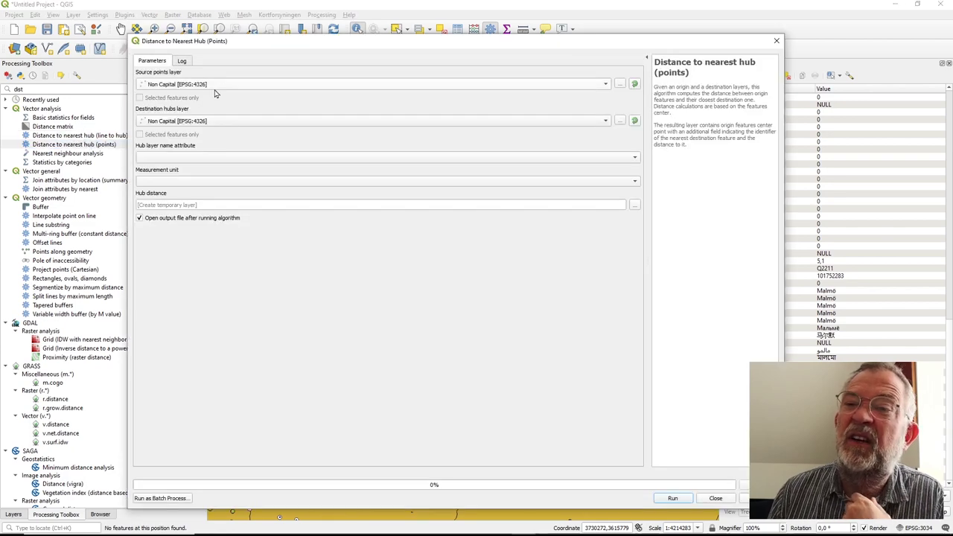
{"action": "left_click", "coordinate": [186, 123]}
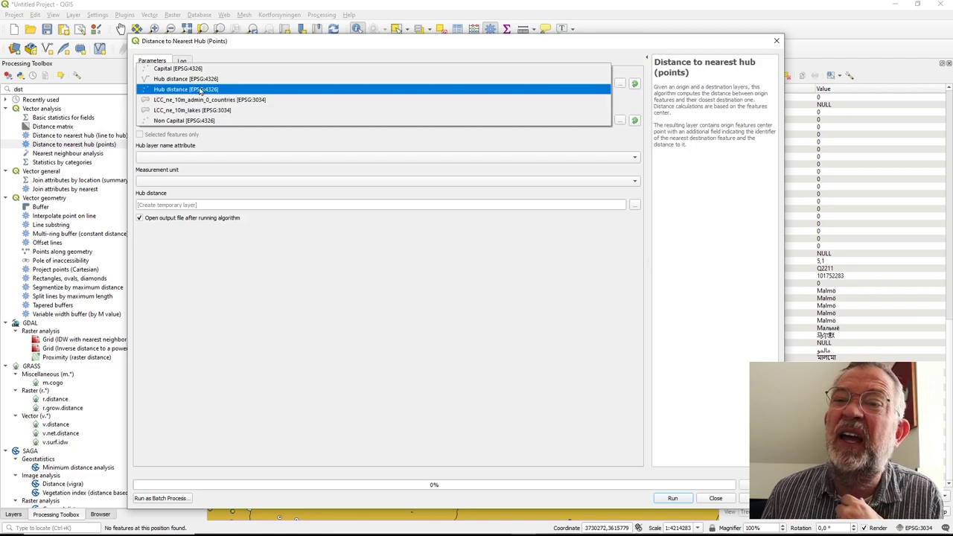
{"action": "left_click", "coordinate": [230, 110]}
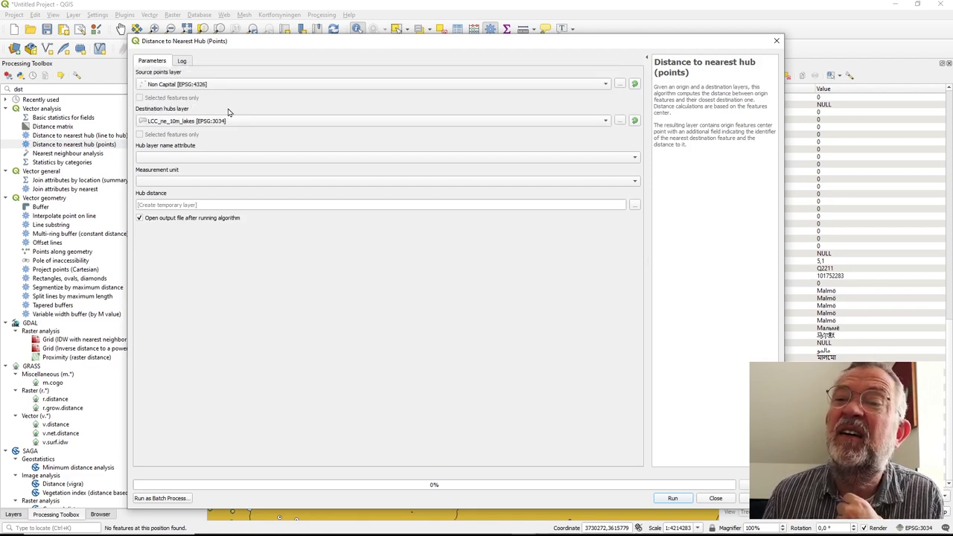
- Set the hub layer name attribute to name and the measurement unit to Kilometers
{"action": "left_click", "coordinate": [191, 158]}
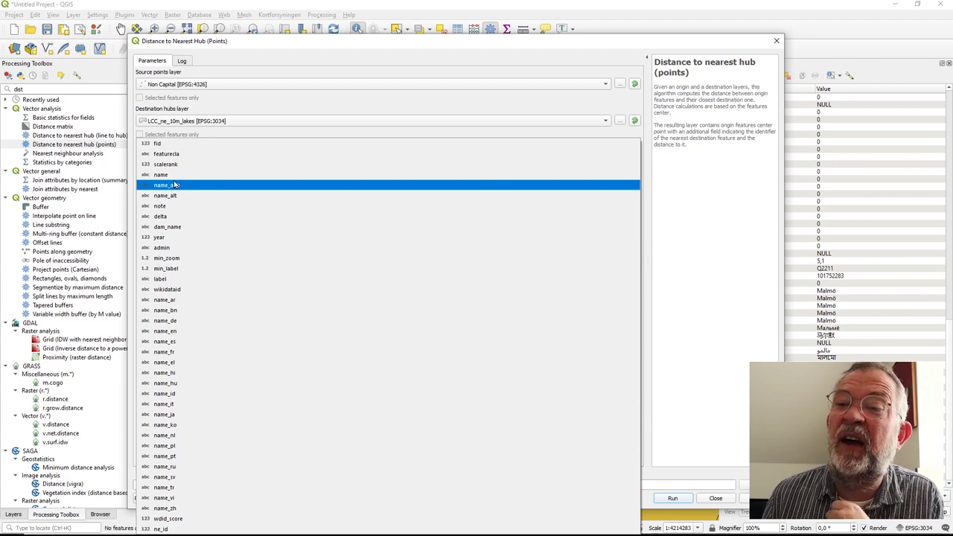
{"action": "left_click", "coordinate": [176, 176]}
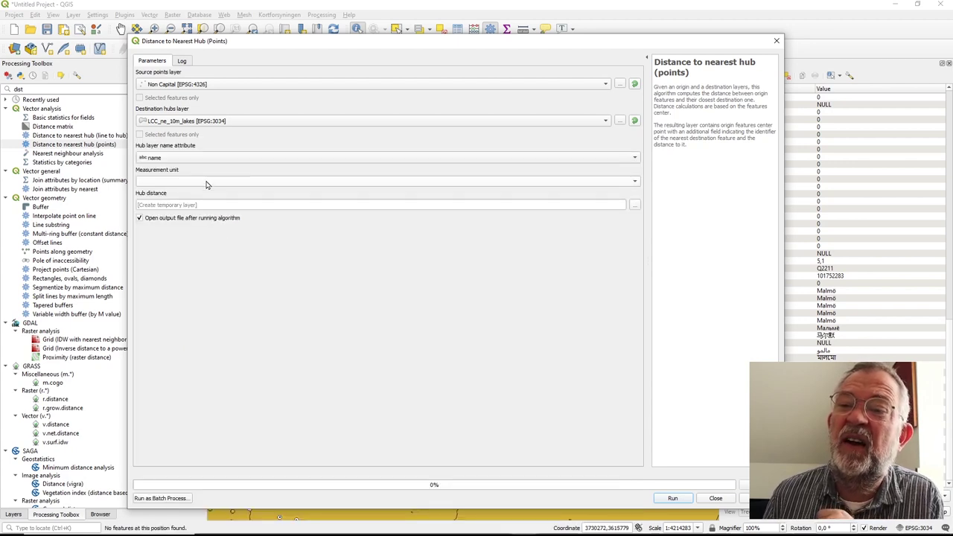
{"action": "left_click", "coordinate": [206, 183]}
{"action": "left_click", "coordinate": [201, 213]}
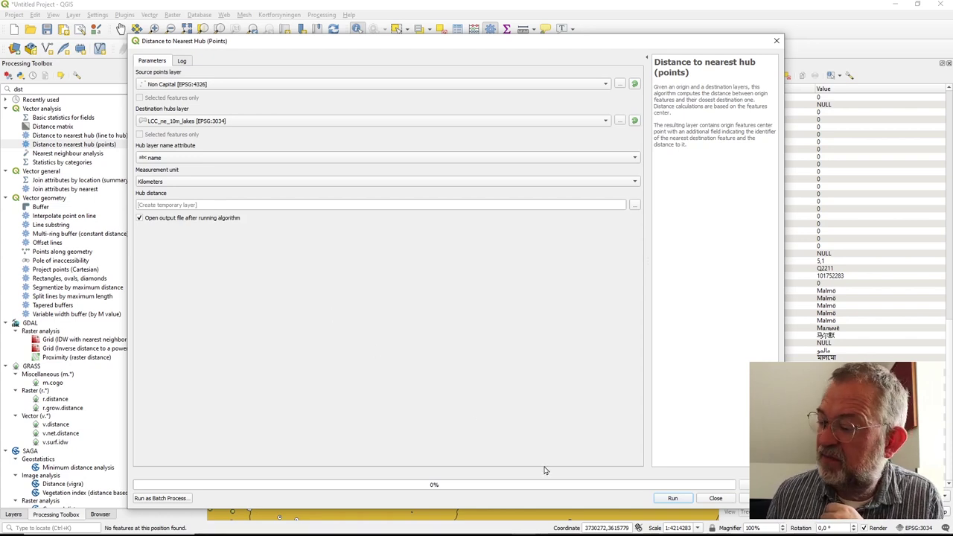
- Run the distance-to-lakes calculation as a temporary layer, and hide the categorised Hub distance point layer with distances to capitals
{"action": "left_click", "coordinate": [671, 499]}
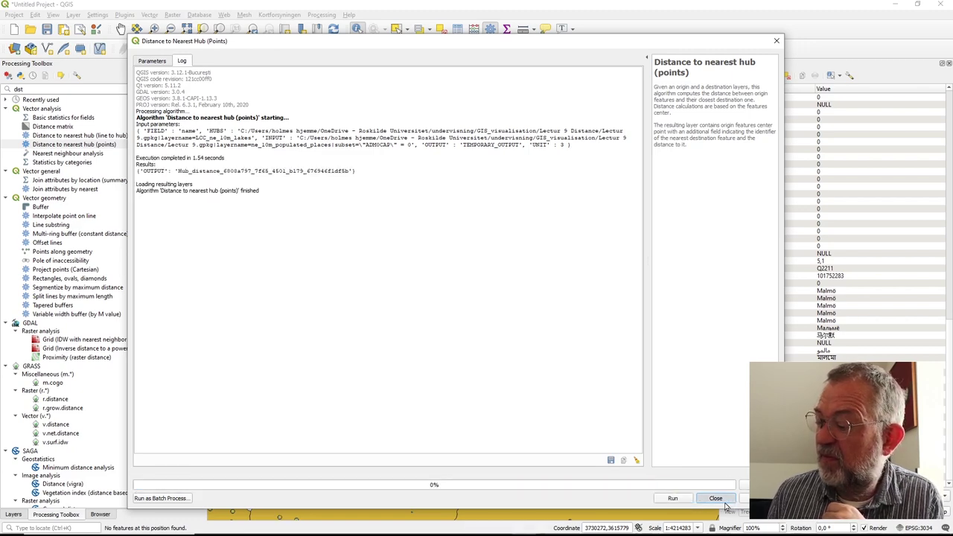
{"action": "left_click", "coordinate": [715, 498]}
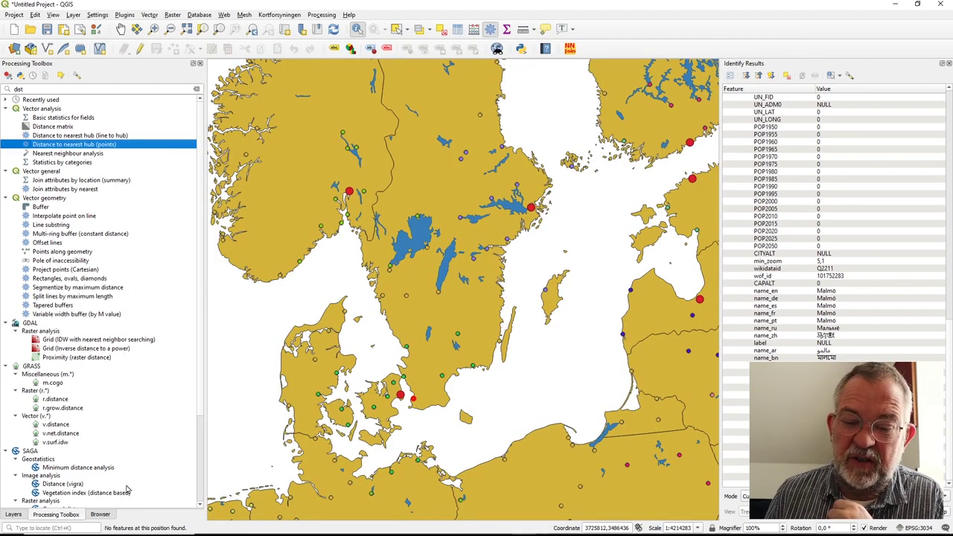
{"action": "left_click", "coordinate": [12, 513]}
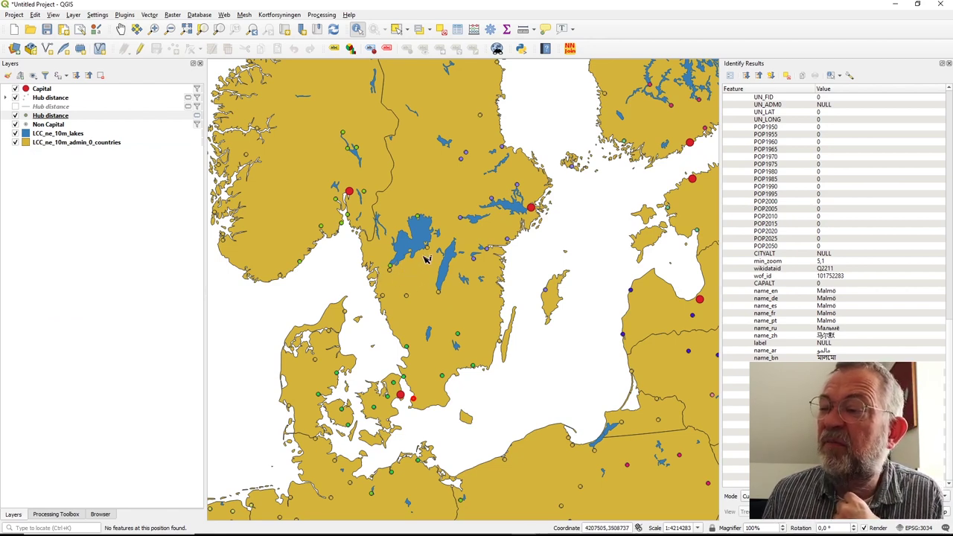
{"action": "left_click", "coordinate": [16, 98]}
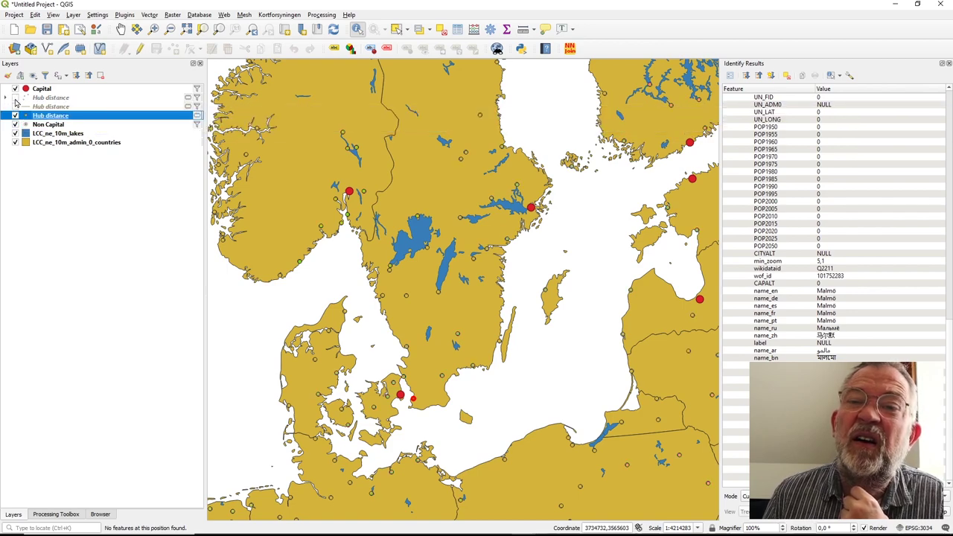
- Identify the new Hub distance point at the southwestern tip of Sweden's largest lake and look through its attributes
{"action": "scroll", "coordinate": [402, 268], "scroll_direction": "up", "scroll_amount": 2}
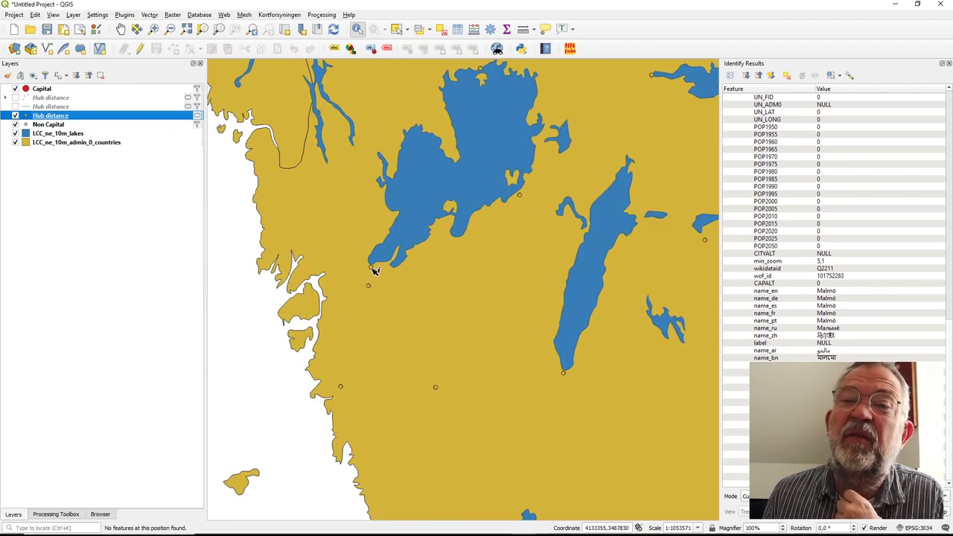
{"action": "left_click", "coordinate": [373, 269]}
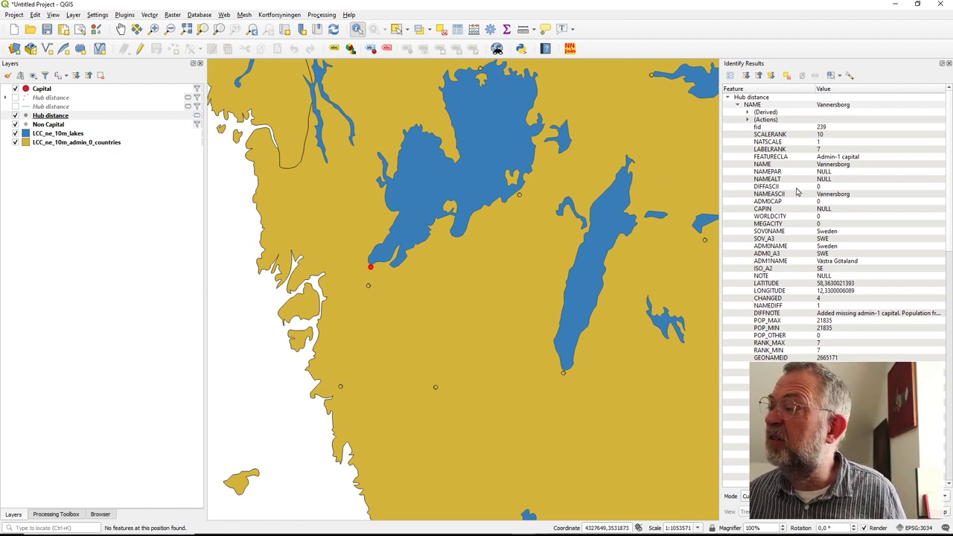
{"action": "scroll", "coordinate": [834, 211], "scroll_direction": "down", "scroll_amount": 10}
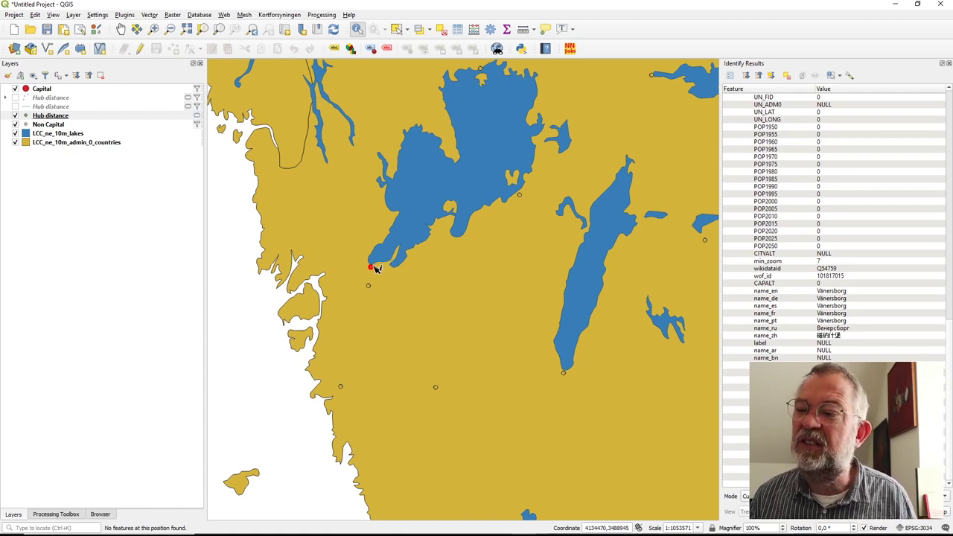
- Measure the distance in kilometers from the Vänersborg point to the nearest shore of the lake
{"action": "scroll", "coordinate": [376, 268], "scroll_direction": "down", "scroll_amount": 1}
{"action": "scroll", "coordinate": [376, 269], "scroll_direction": "up", "scroll_amount": 2}
{"action": "scroll", "coordinate": [376, 269], "scroll_direction": "up", "scroll_amount": 1}
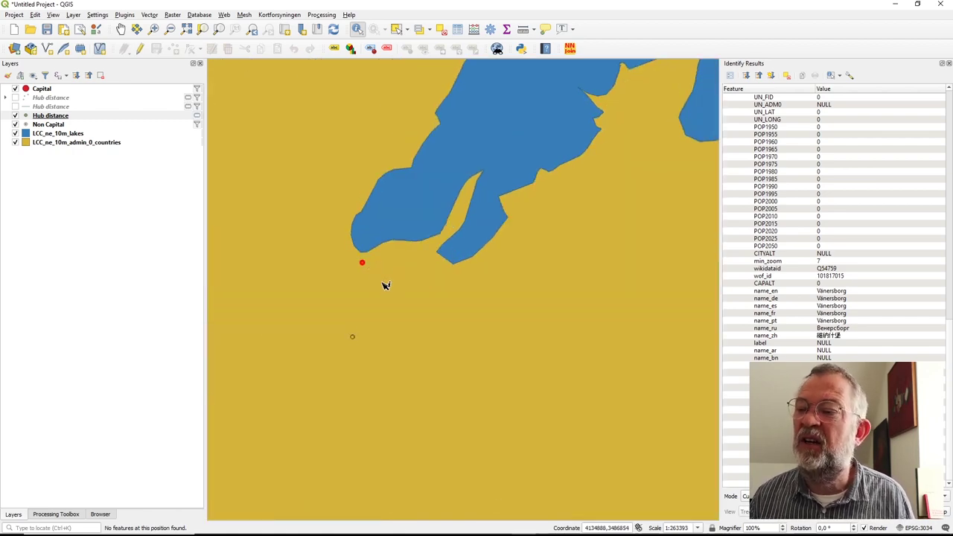
{"action": "left_click", "coordinate": [523, 29]}
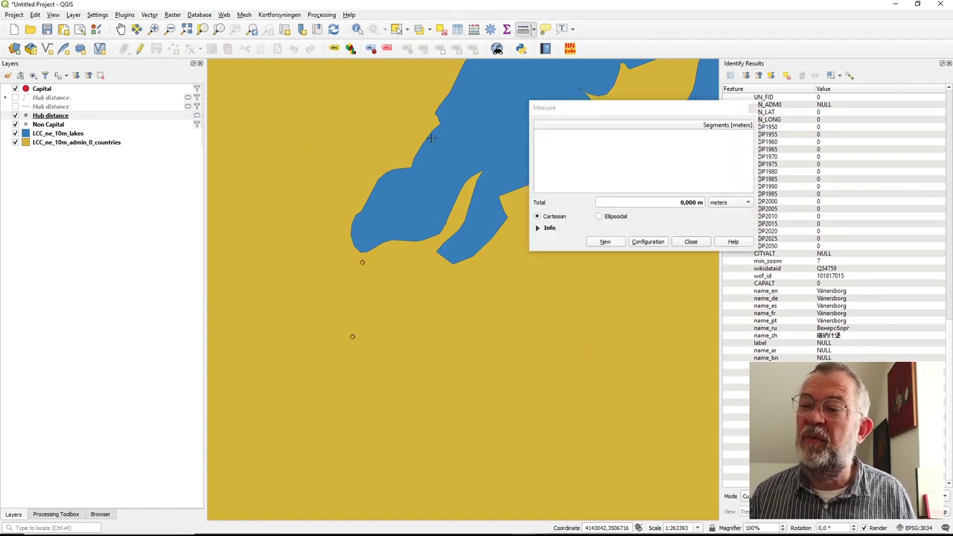
{"action": "left_click", "coordinate": [363, 262]}
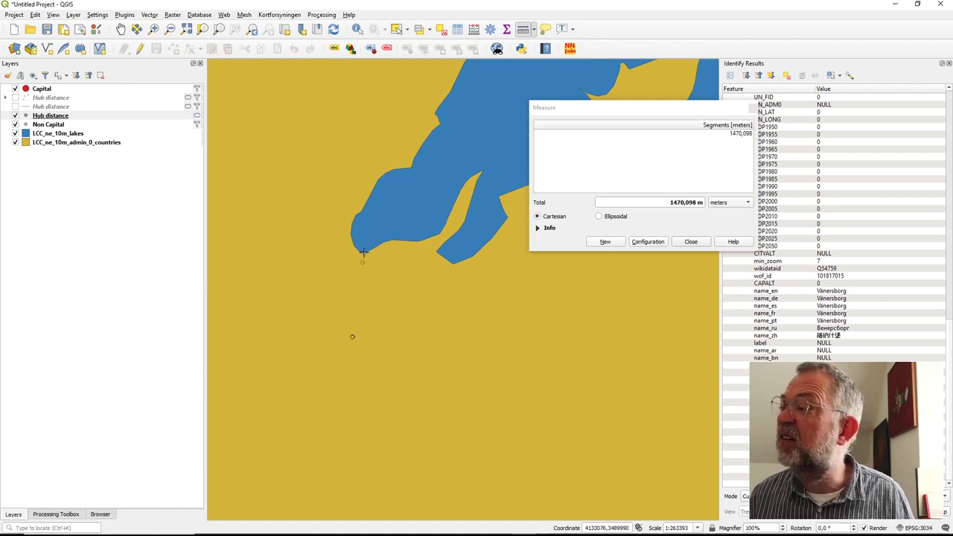
{"action": "left_click", "coordinate": [715, 202]}
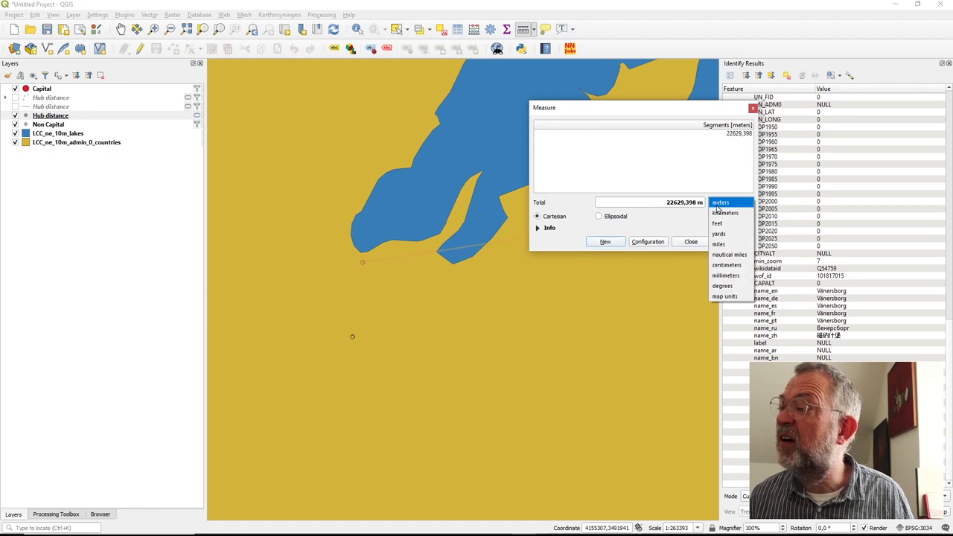
{"action": "left_click", "coordinate": [707, 219]}
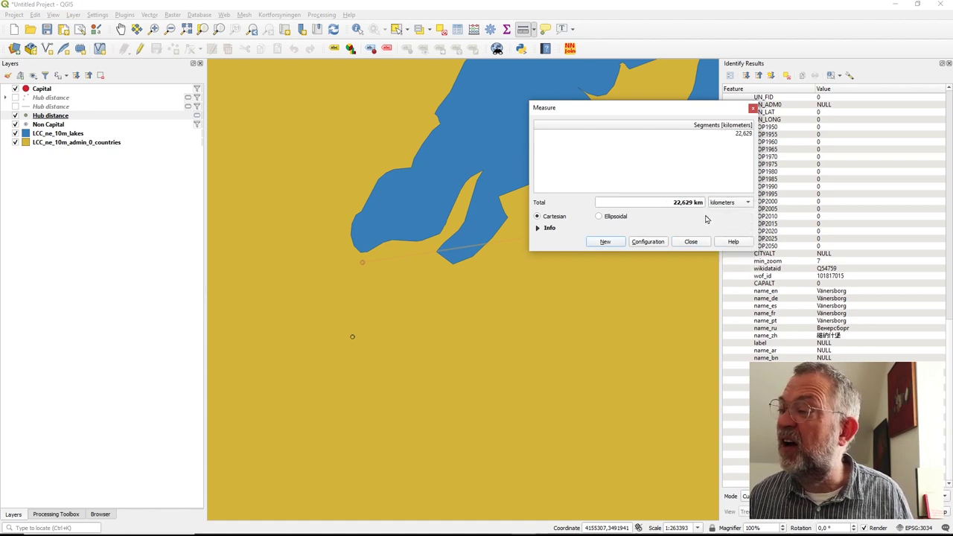
{"action": "left_click", "coordinate": [362, 262]}
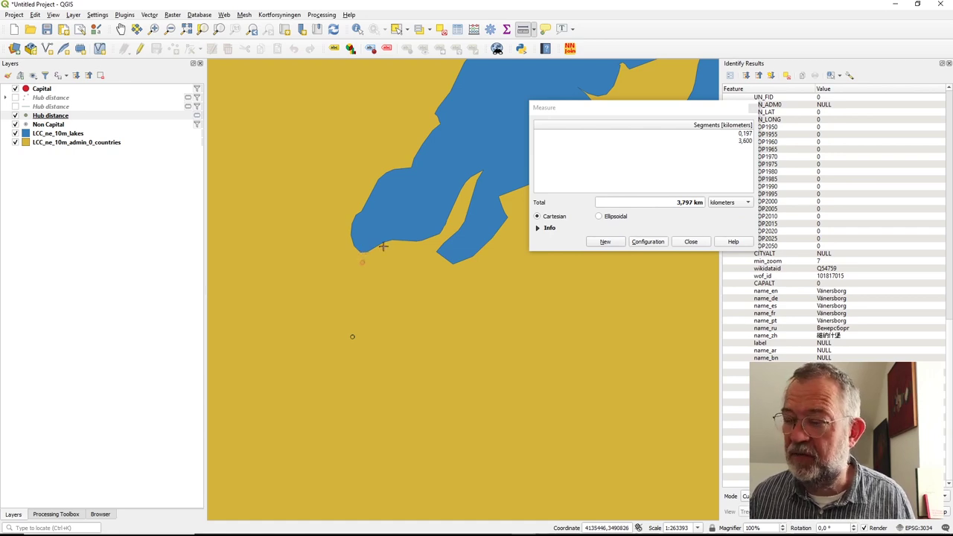
{"action": "scroll", "coordinate": [365, 249], "scroll_direction": "down", "scroll_amount": 2}
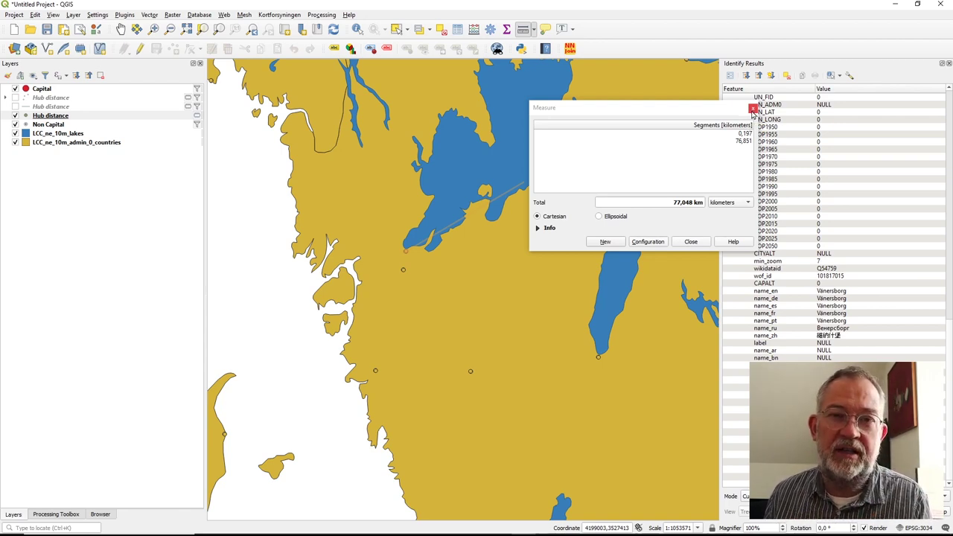
{"action": "left_click", "coordinate": [753, 109]}
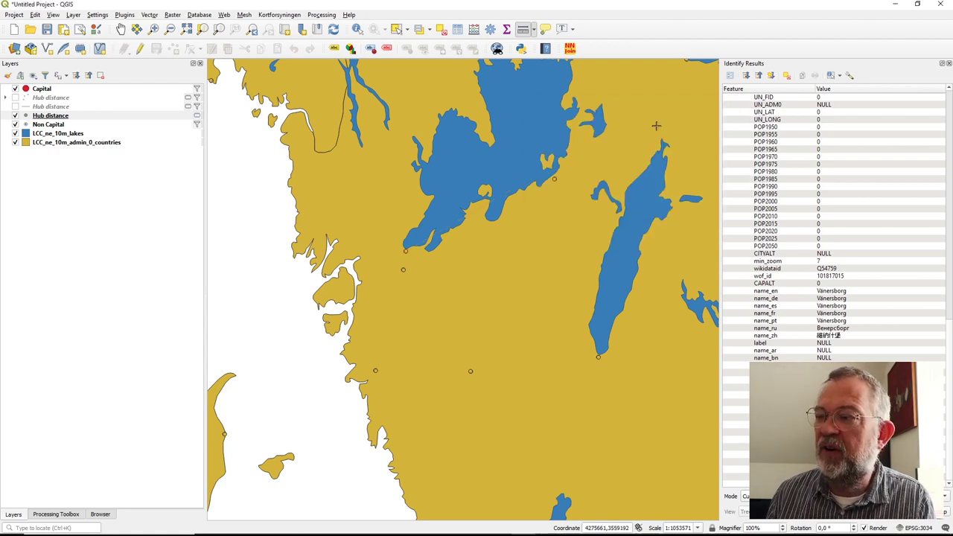
- Measure from the Vänersborg point to the middle of the large lake for comparison with the hub distance
{"action": "left_click", "coordinate": [407, 251]}
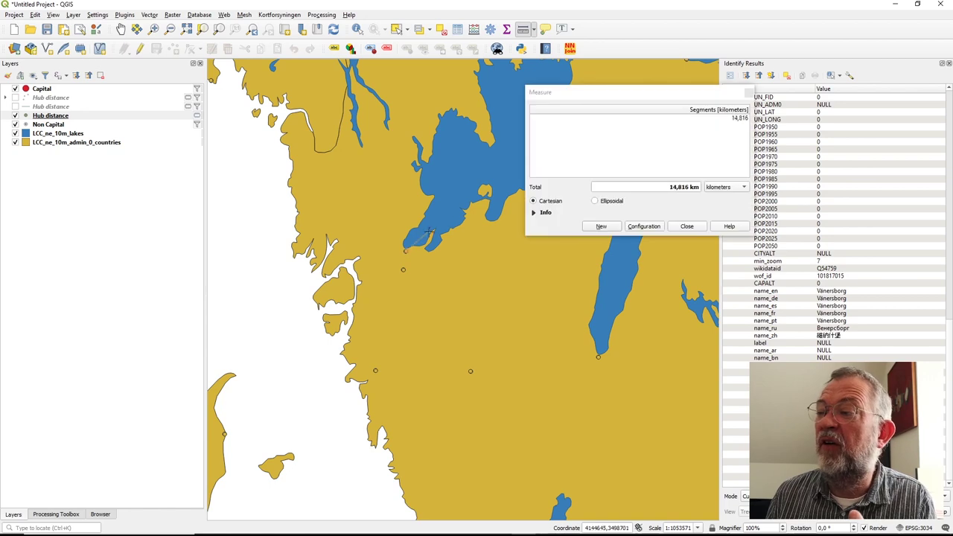
{"action": "left_click_drag", "start_coordinate": [667, 102], "coordinate": [603, 319]}
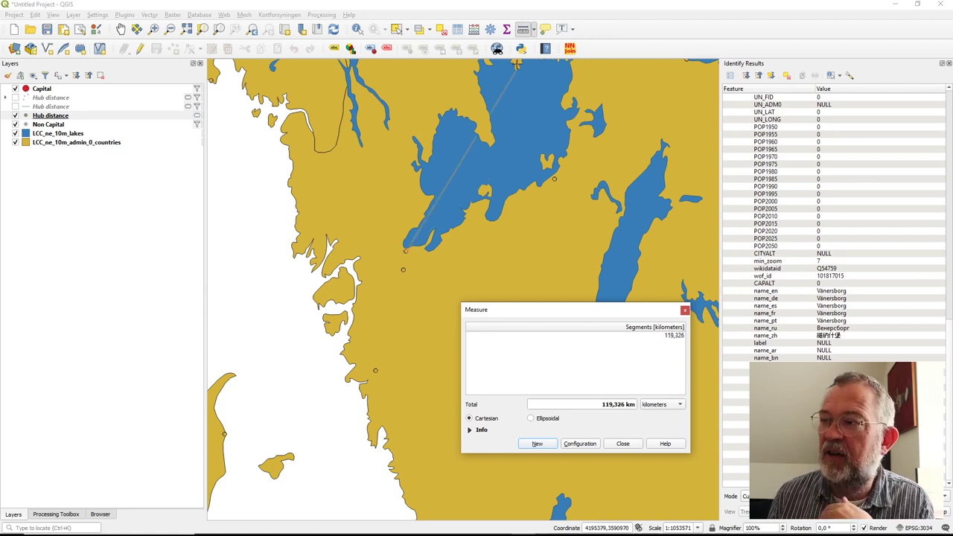
{"action": "left_click", "coordinate": [685, 311]}
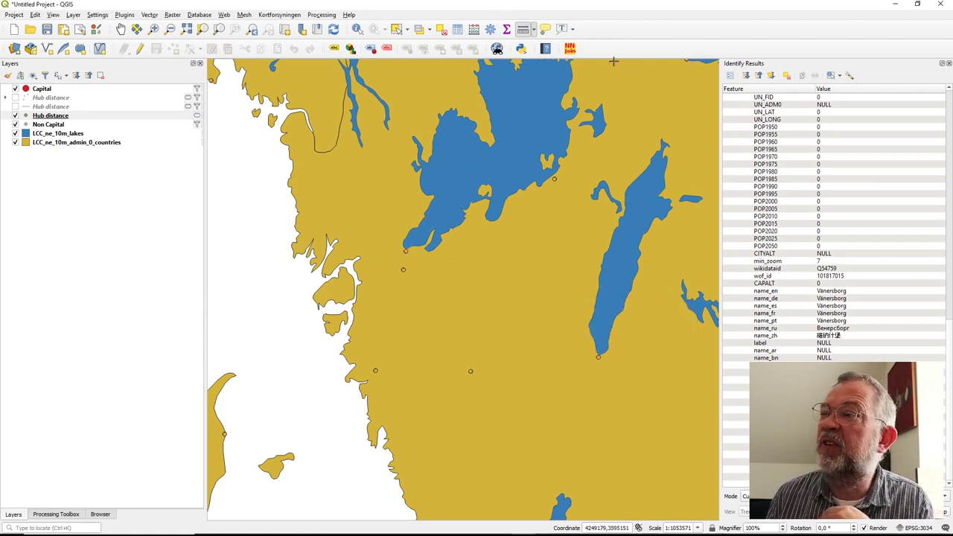
- Look up NNJoin among all plugins to check whether it is installed
{"action": "left_click", "coordinate": [125, 15]}
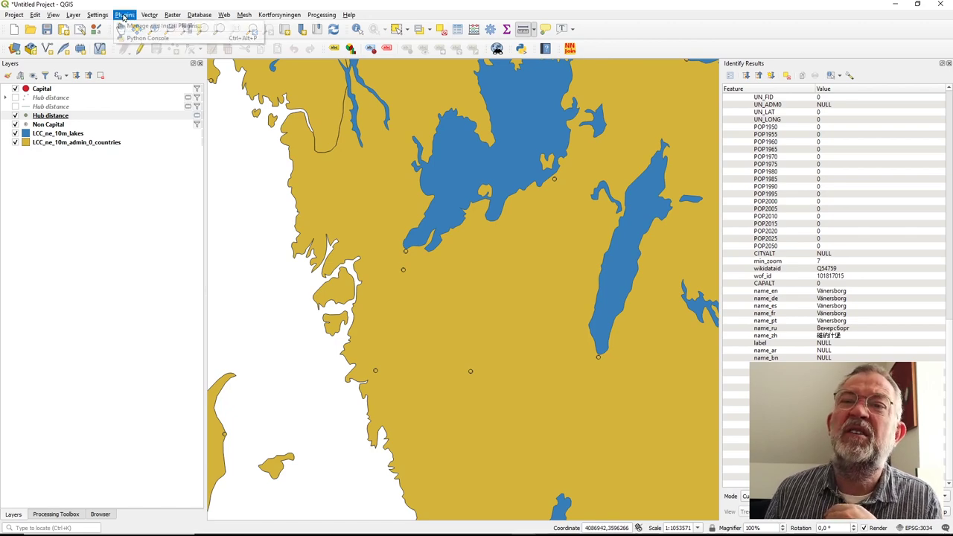
{"action": "left_click", "coordinate": [136, 26]}
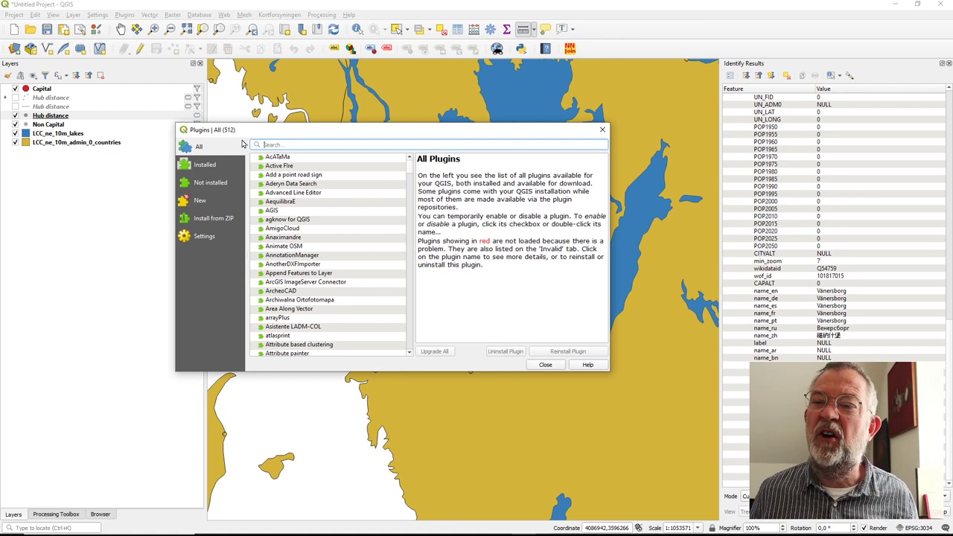
{"action": "type", "text": "NNJo"}
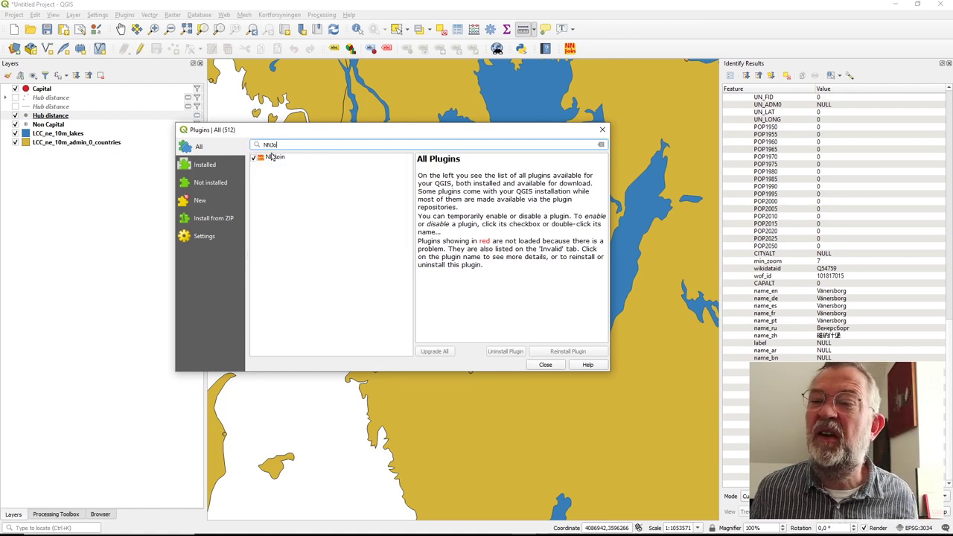
{"action": "left_click", "coordinate": [546, 365]}
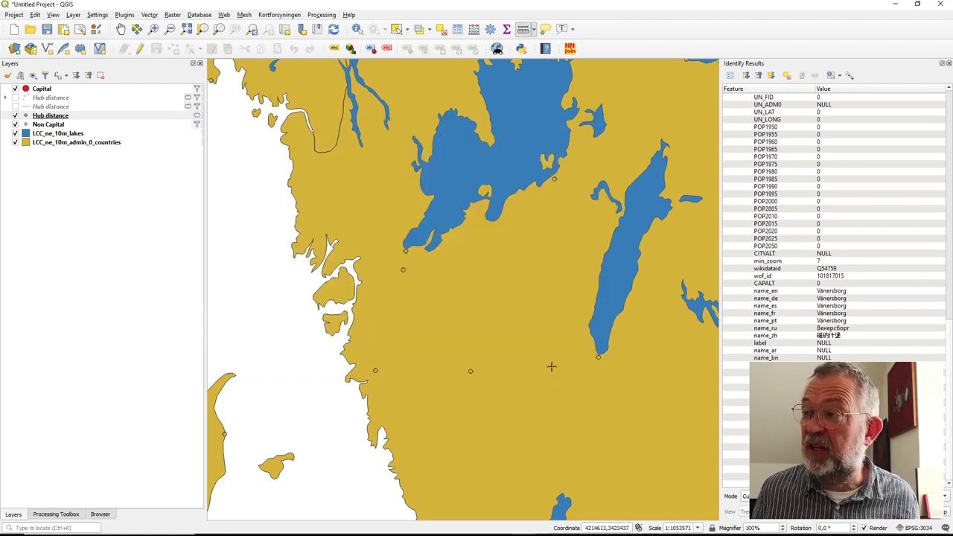
- Run NNJoin with Non Capital as input layer and LCC_ne_10m_lakes as join layer, using prefix join_ and distance field distance
{"action": "left_click", "coordinate": [569, 49]}
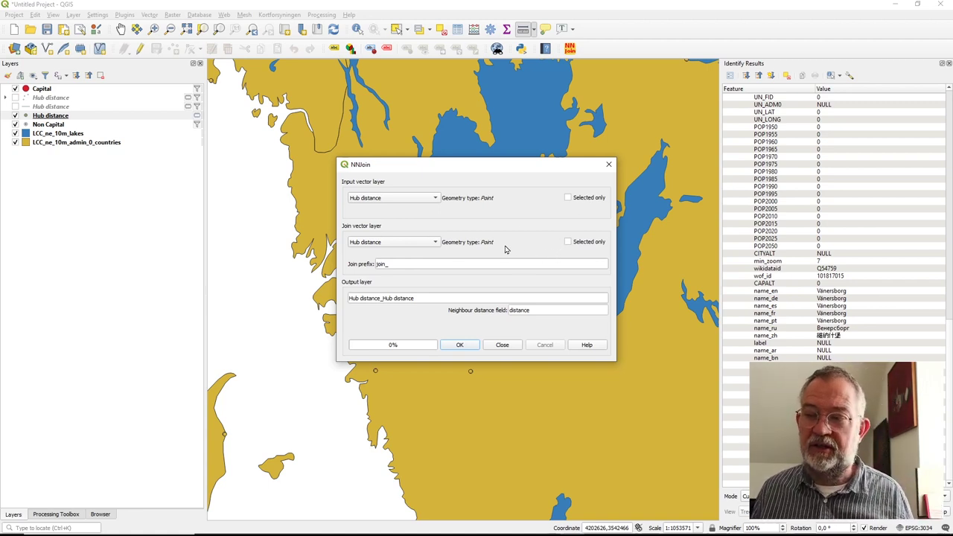
{"action": "left_click", "coordinate": [436, 199]}
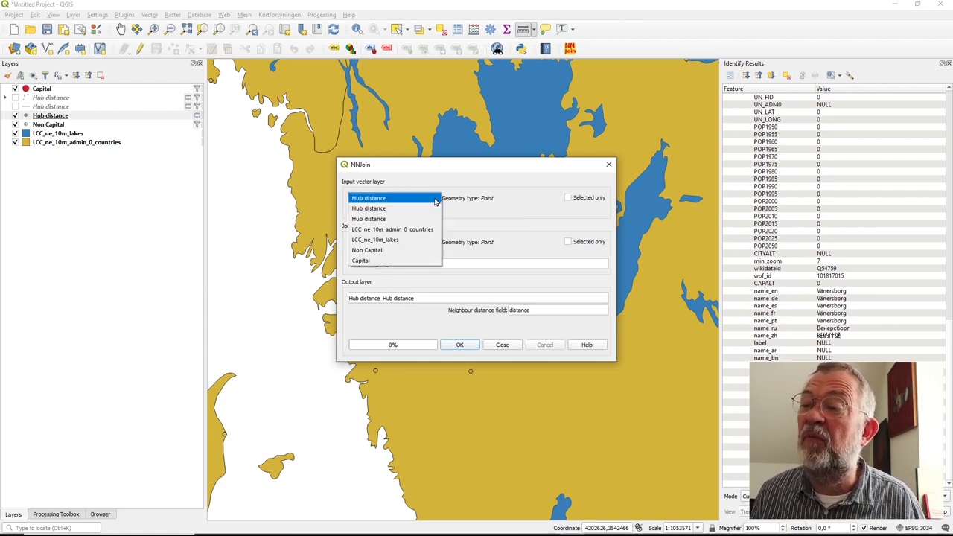
{"action": "left_click", "coordinate": [408, 250]}
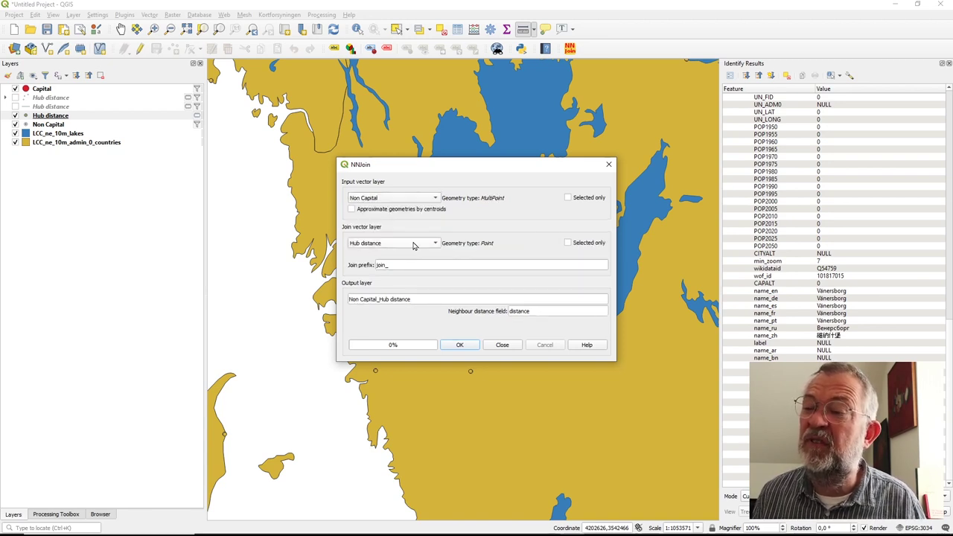
{"action": "left_click", "coordinate": [413, 246]}
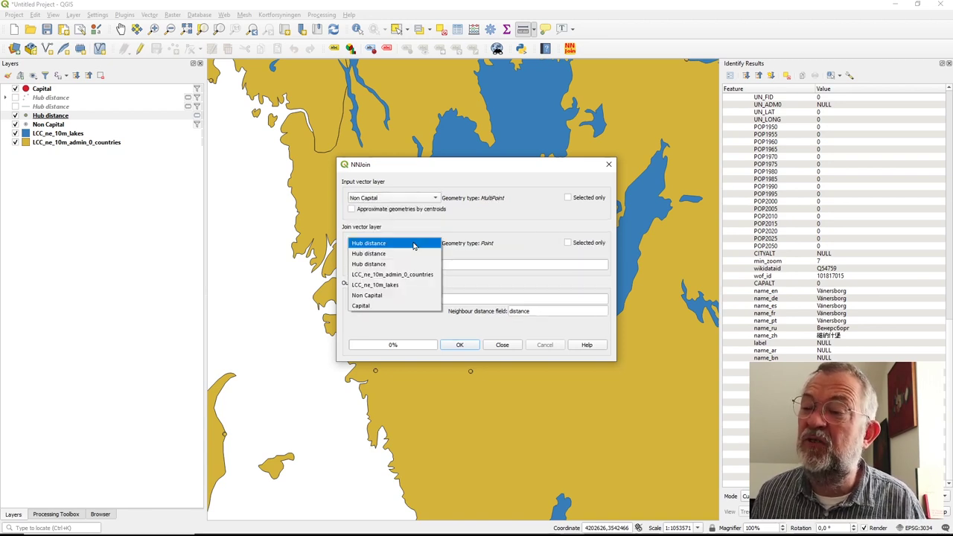
{"action": "left_click", "coordinate": [420, 286]}
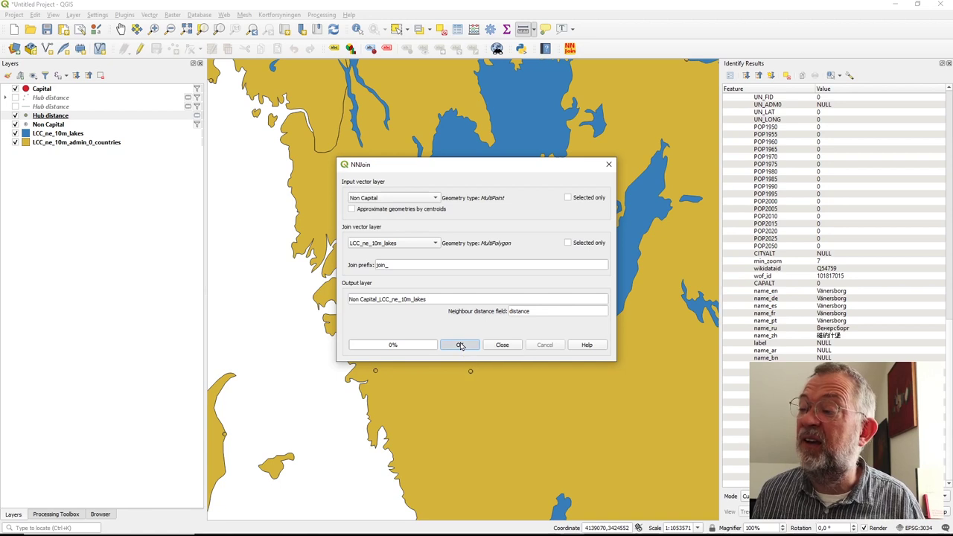
{"action": "left_click", "coordinate": [460, 345]}
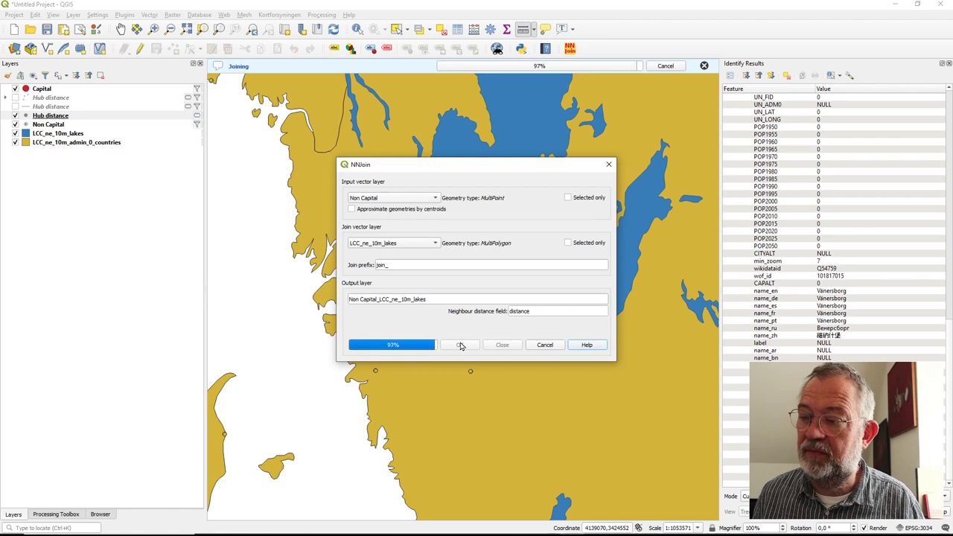
{"action": "left_click", "coordinate": [502, 345]}
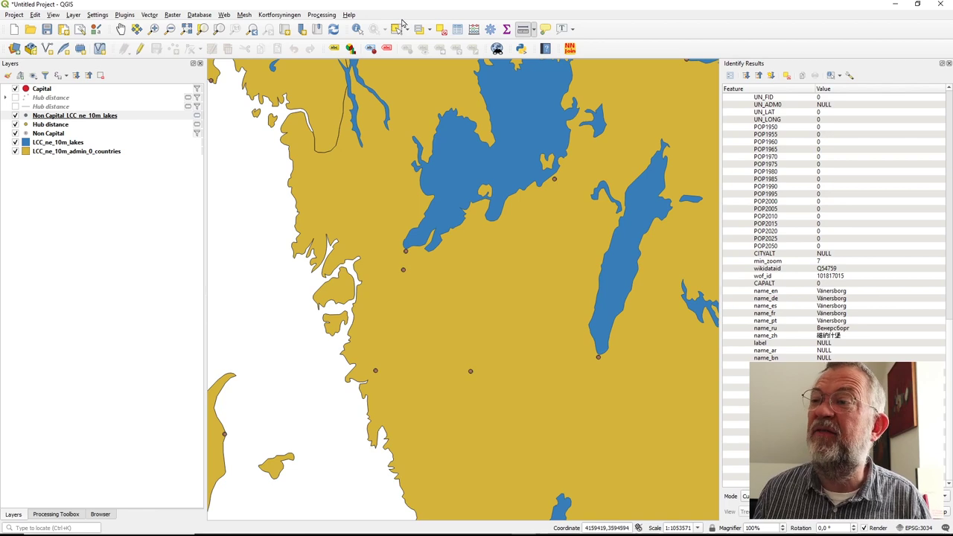
- Identify the Vänersborg point in the Non Capital_LCC_ne_10m_lakes layer and look through its joined lake attributes
{"action": "left_click", "coordinate": [357, 29]}
{"action": "left_click", "coordinate": [405, 251]}
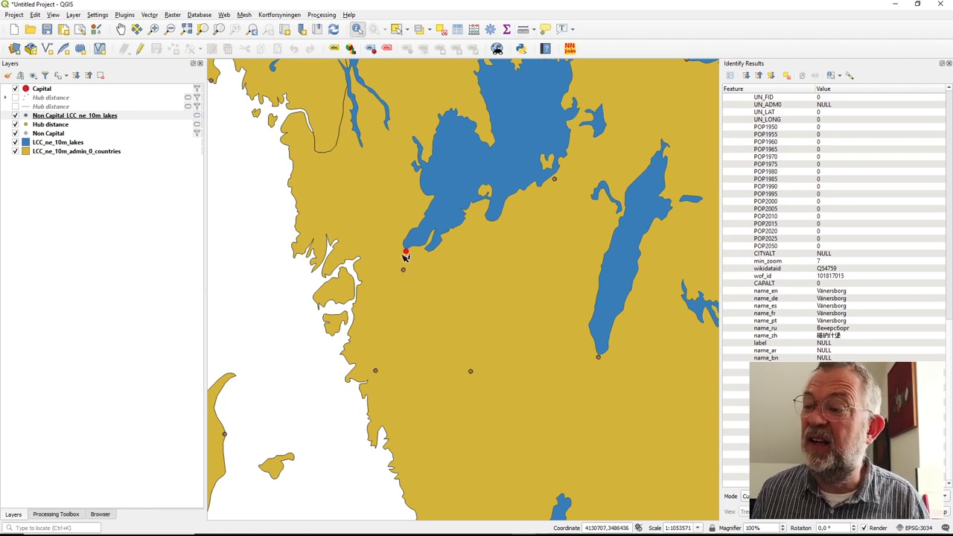
{"action": "left_click", "coordinate": [408, 255]}
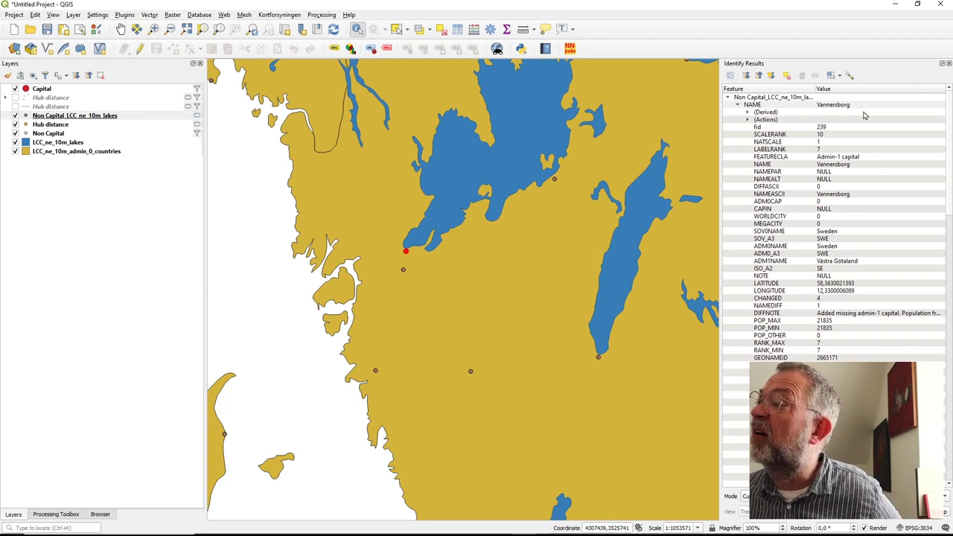
{"action": "scroll", "coordinate": [855, 243], "scroll_direction": "down", "scroll_amount": 15}
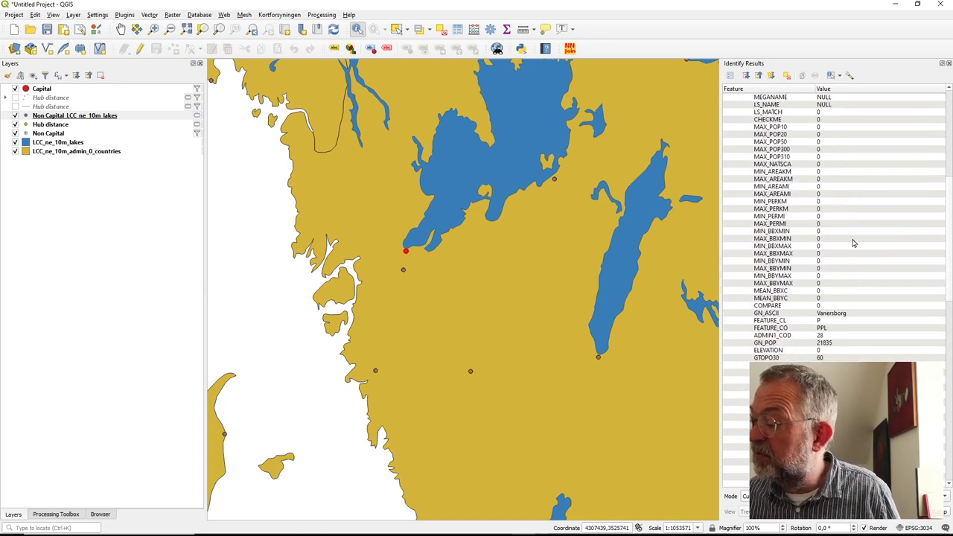
{"action": "scroll", "coordinate": [853, 245], "scroll_direction": "down", "scroll_amount": 10}
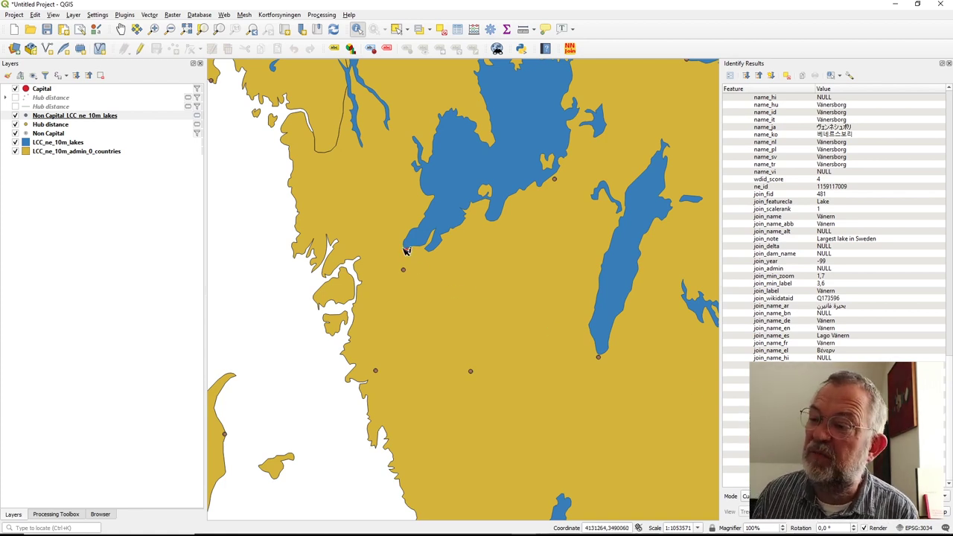
- Start a new measurement in meters at the Vänersborg point to check its distance to the lake shore
{"action": "scroll", "coordinate": [412, 255], "scroll_direction": "up", "scroll_amount": 3}
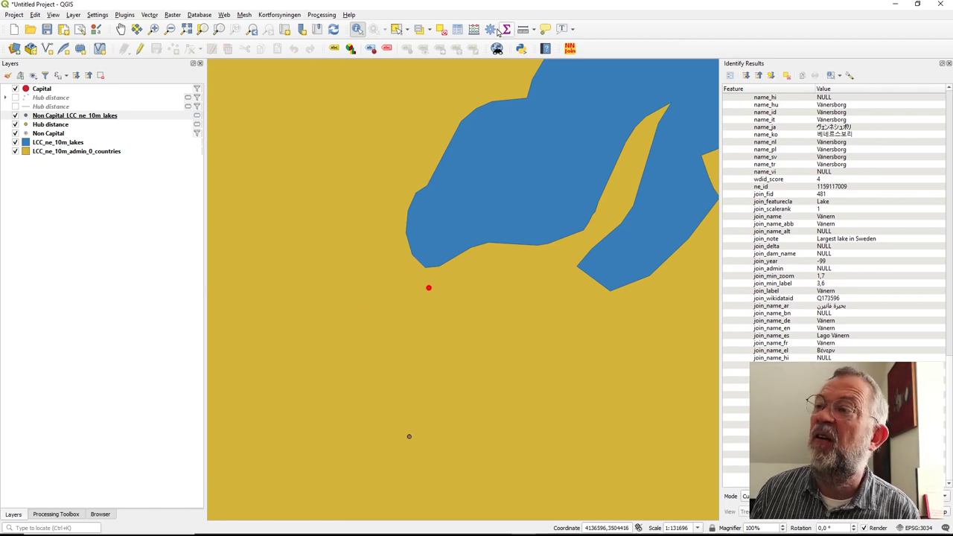
{"action": "left_click", "coordinate": [458, 31]}
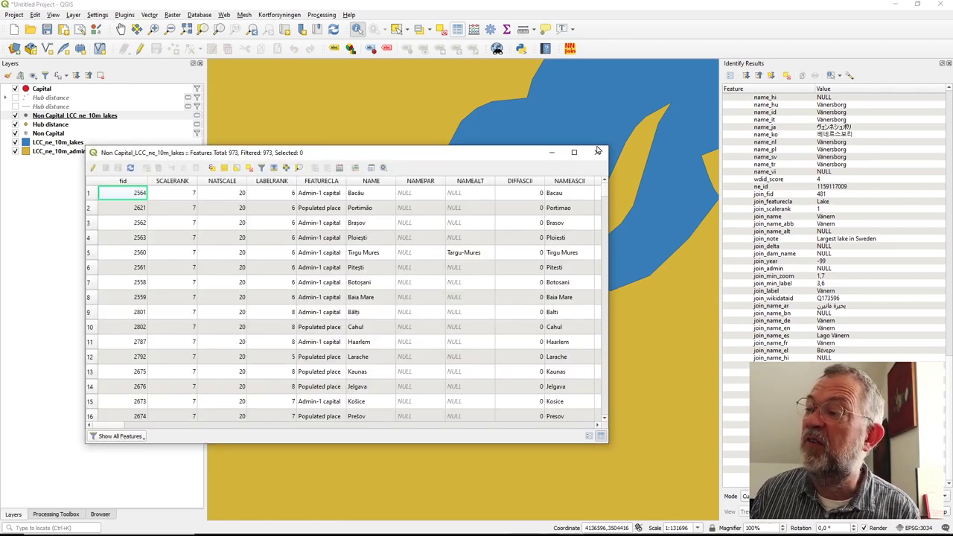
{"action": "left_click", "coordinate": [597, 152]}
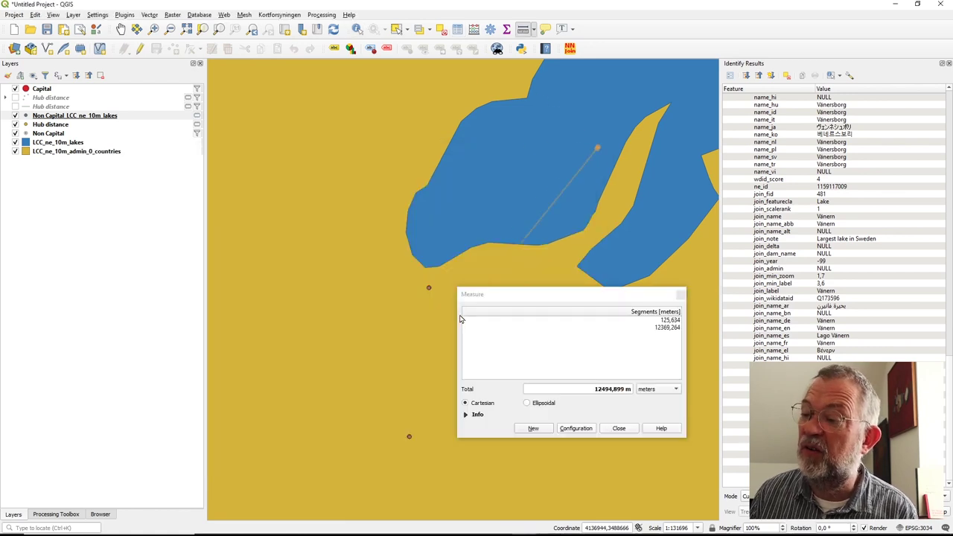
{"action": "left_click", "coordinate": [533, 428]}
{"action": "left_click", "coordinate": [429, 288]}
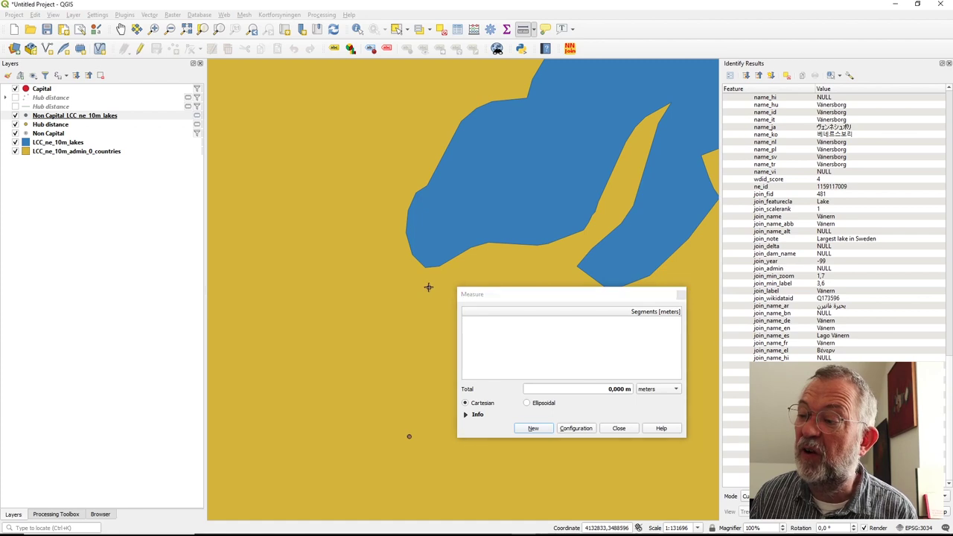